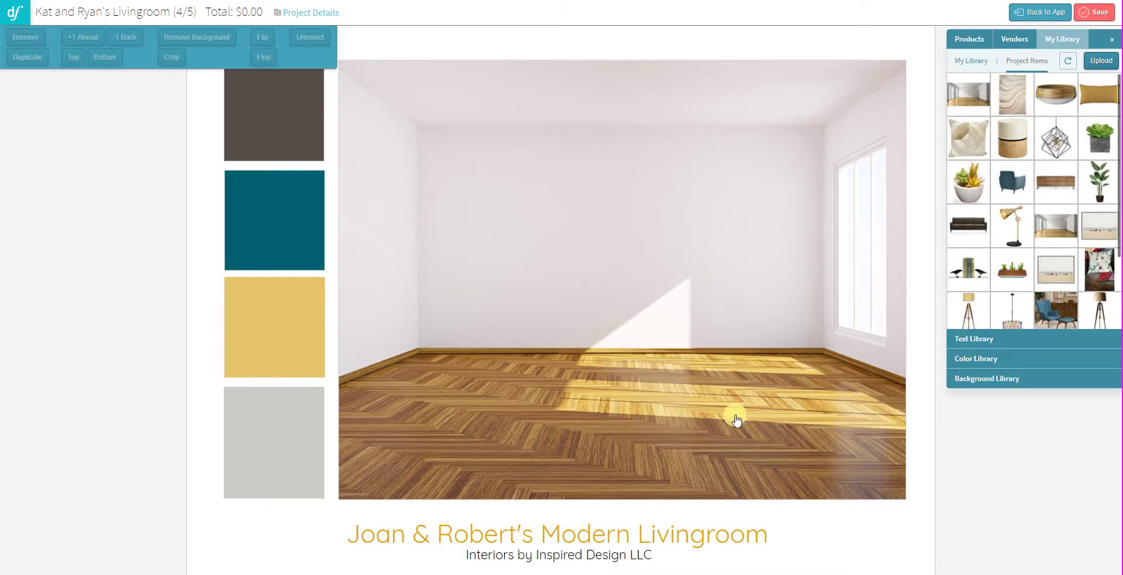
Add the walnut credenza from the project items, scale it down and centre it against the room's back wall
{"action": "left_click_drag", "start_coordinate": [1051, 181], "coordinate": [666, 312]}
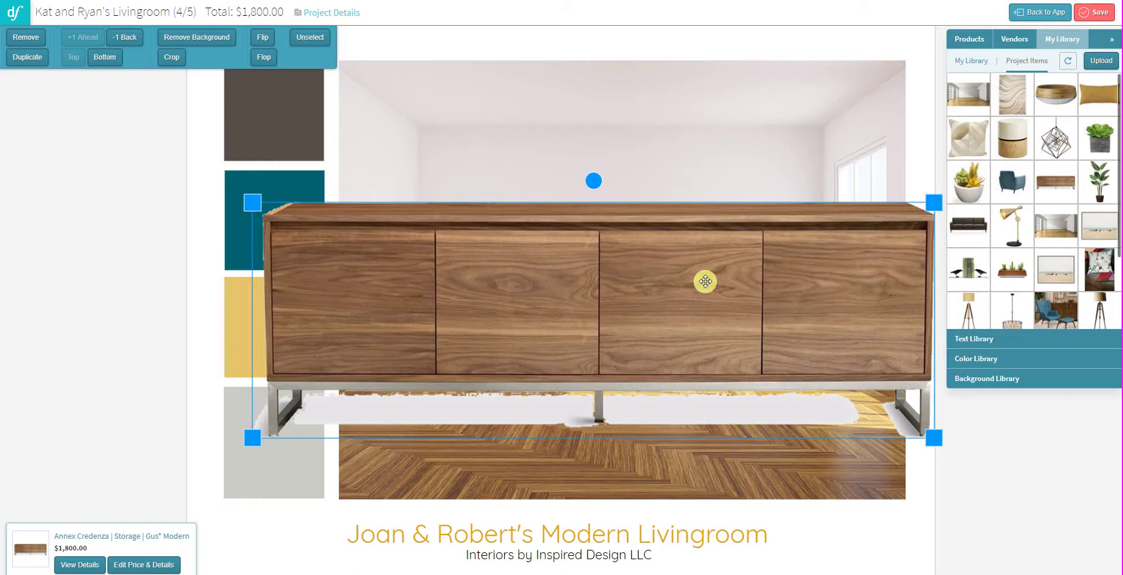
{"action": "left_click_drag", "start_coordinate": [933, 199], "coordinate": [632, 324]}
{"action": "left_click_drag", "start_coordinate": [762, 269], "coordinate": [739, 284]}
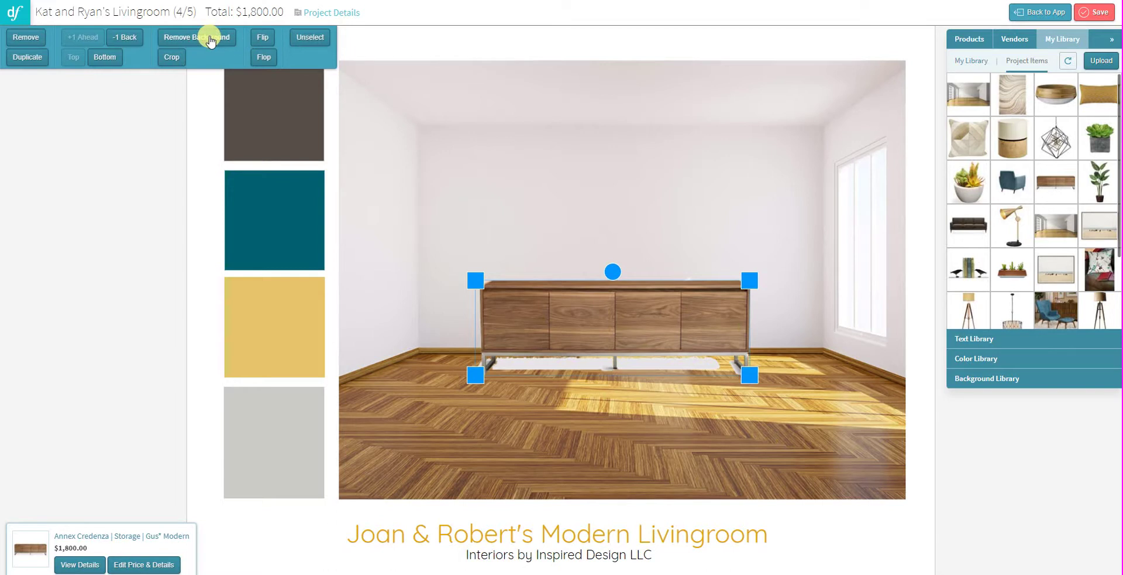
Remove the remaining white background under the credenza with a color range of 30 and save it
{"action": "left_click", "coordinate": [211, 39]}
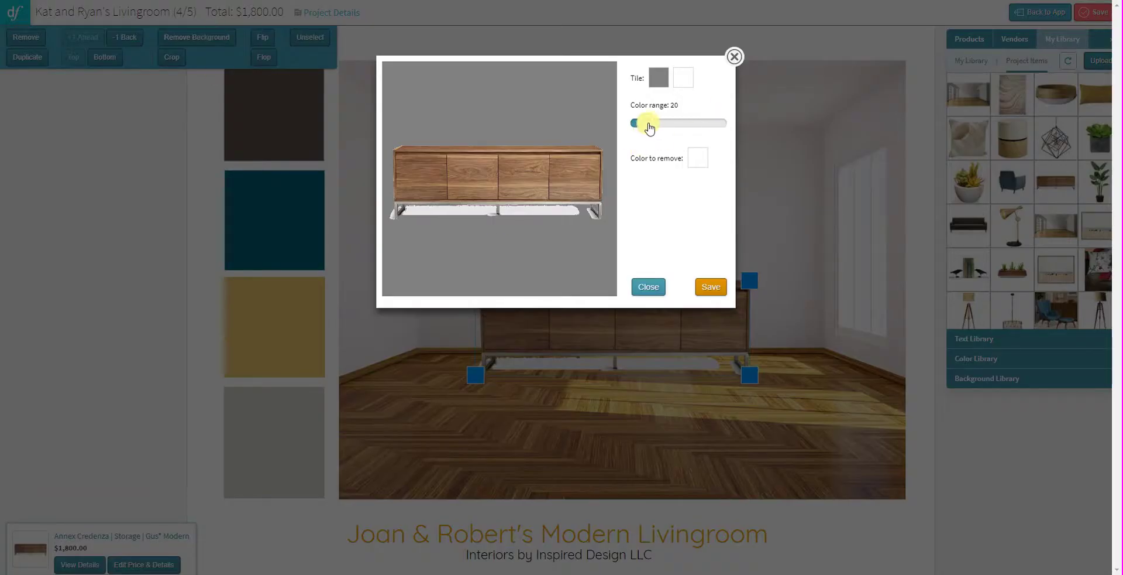
{"action": "left_click_drag", "start_coordinate": [649, 127], "coordinate": [651, 128]}
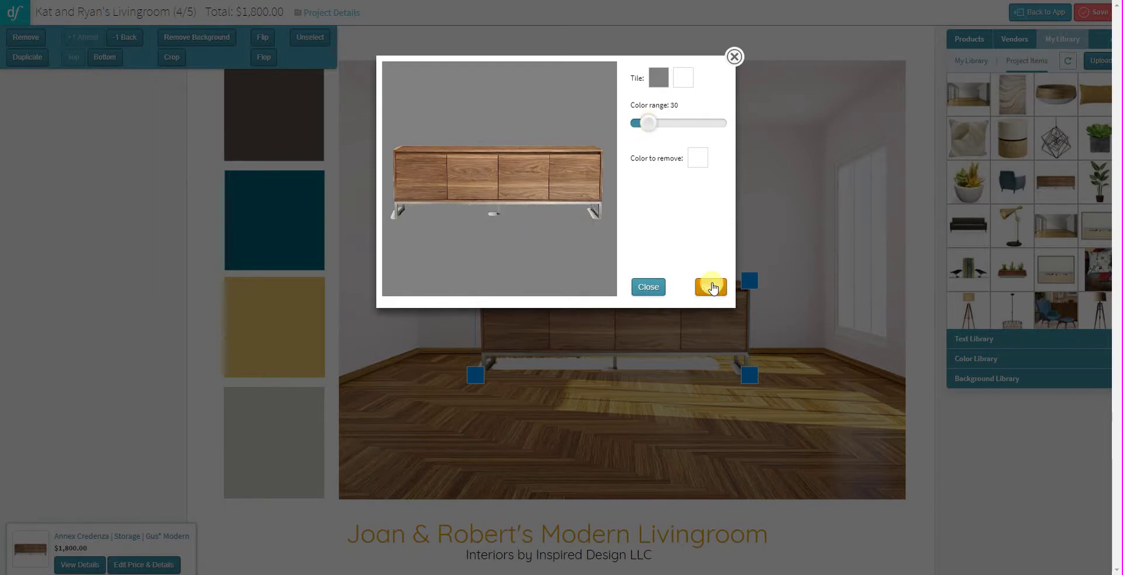
{"action": "left_click", "coordinate": [711, 287]}
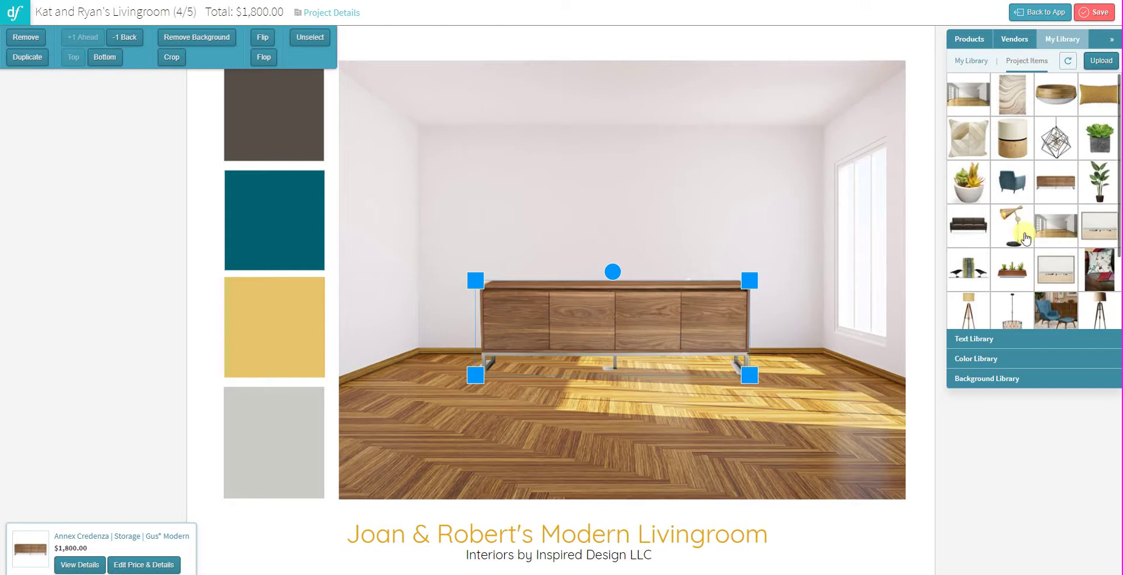
Add the chocolate brown sofa from the project items, scale it down and place it centred in front of the credenza
{"action": "left_click_drag", "start_coordinate": [968, 225], "coordinate": [673, 399]}
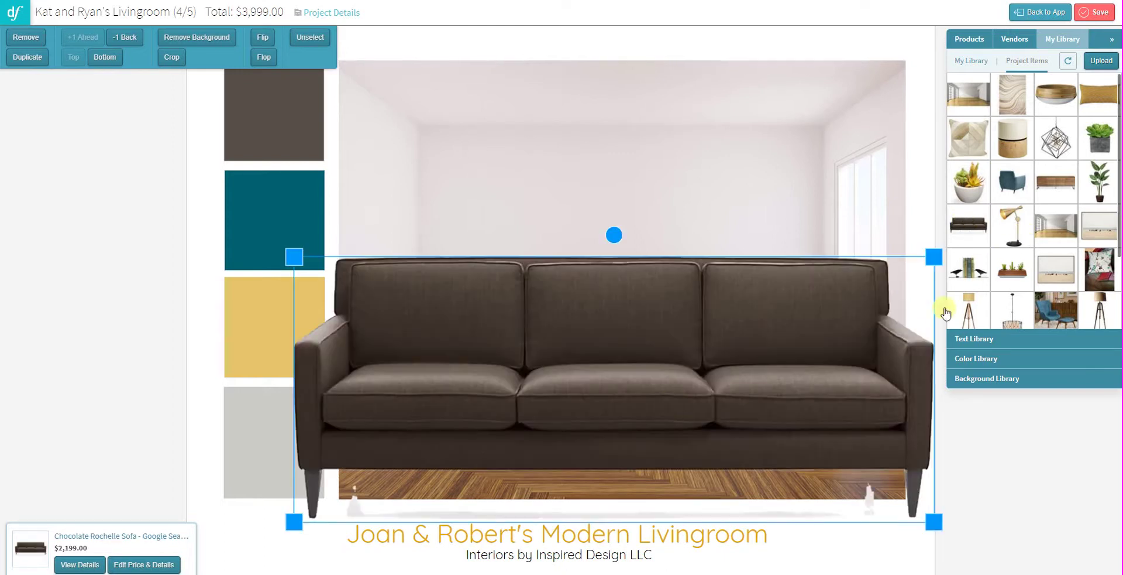
{"action": "scroll", "coordinate": [620, 346], "scroll_direction": "down", "scroll_amount": 5}
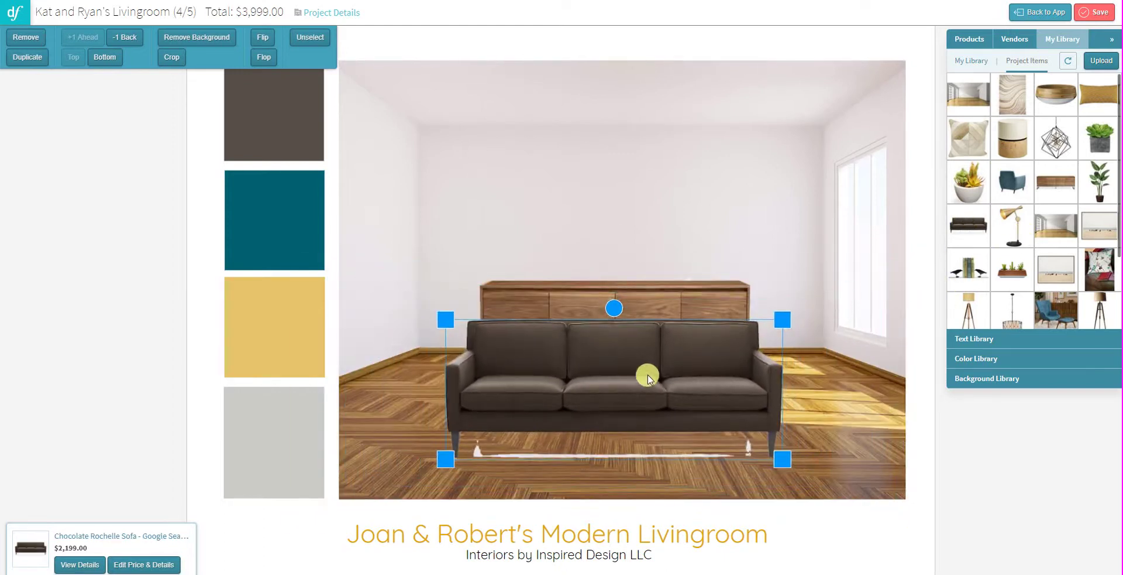
{"action": "left_click_drag", "start_coordinate": [782, 298], "coordinate": [774, 306]}
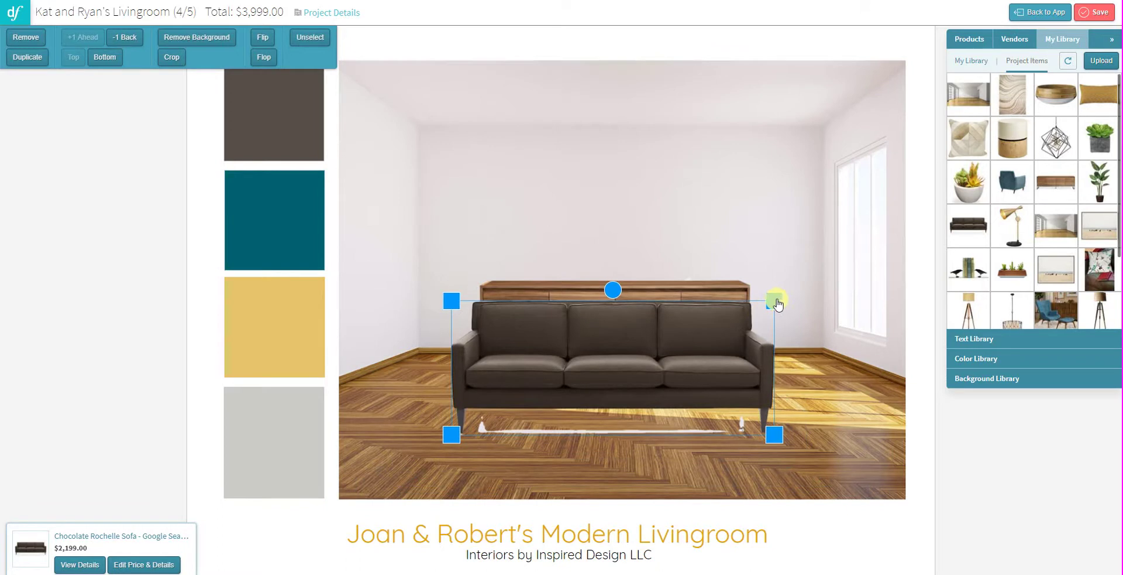
{"action": "mouse_move", "coordinate": [773, 303]}
{"action": "left_mouse_down"}
{"action": "mouse_move", "coordinate": [819, 261]}
{"action": "mouse_move", "coordinate": [802, 293]}
{"action": "mouse_move", "coordinate": [774, 304]}
{"action": "left_mouse_up"}
{"action": "left_click_drag", "start_coordinate": [655, 346], "coordinate": [657, 348]}
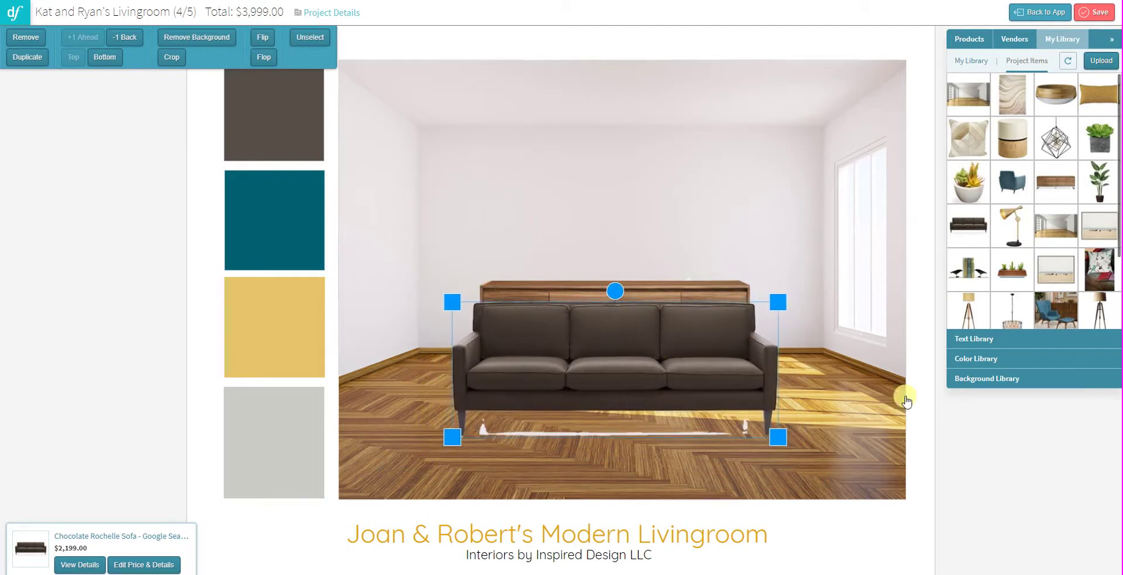
Add the wild horses artwork, set its background removal color range to 0, and hang it scaled down on the wall above the credenza
{"action": "left_click_drag", "start_coordinate": [1056, 272], "coordinate": [583, 233]}
{"action": "mouse_move", "coordinate": [828, 85]}
{"action": "left_mouse_down"}
{"action": "mouse_move", "coordinate": [753, 117]}
{"action": "mouse_move", "coordinate": [741, 136]}
{"action": "left_mouse_up"}
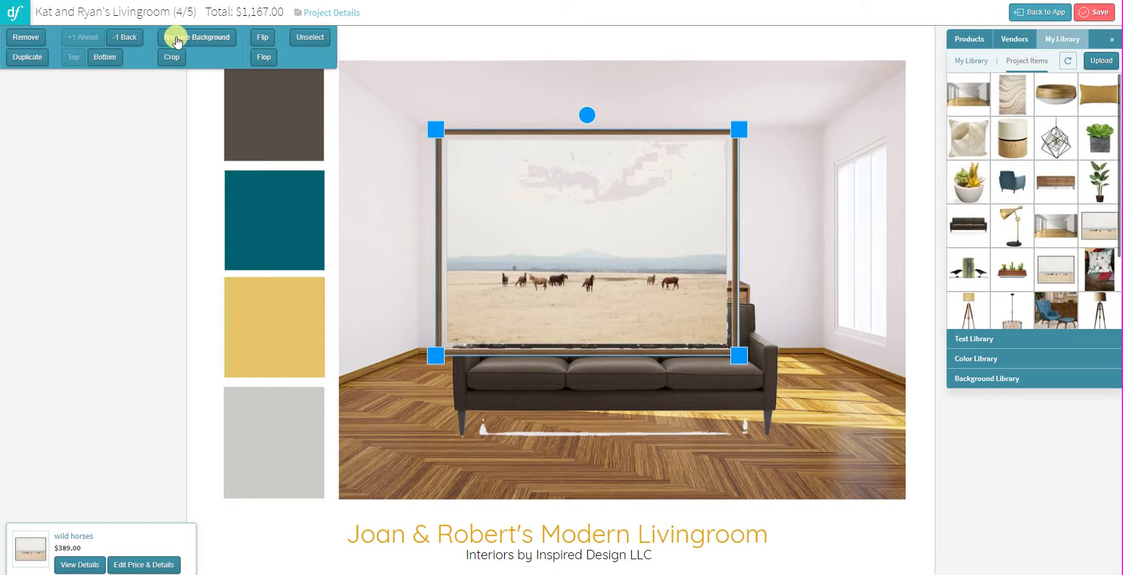
{"action": "left_click", "coordinate": [215, 43]}
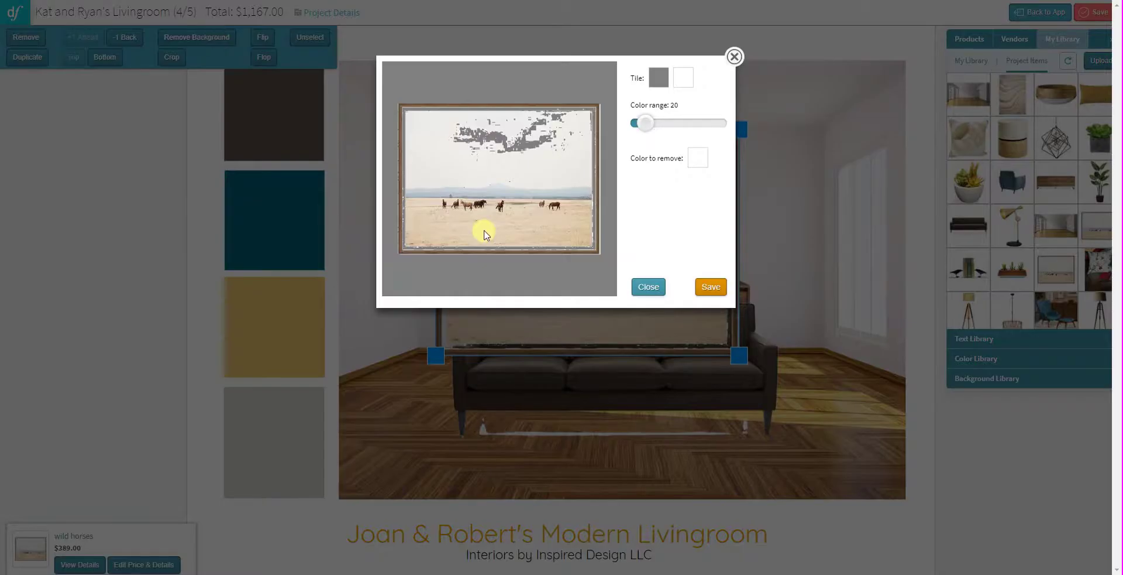
{"action": "left_click_drag", "start_coordinate": [650, 126], "coordinate": [583, 120]}
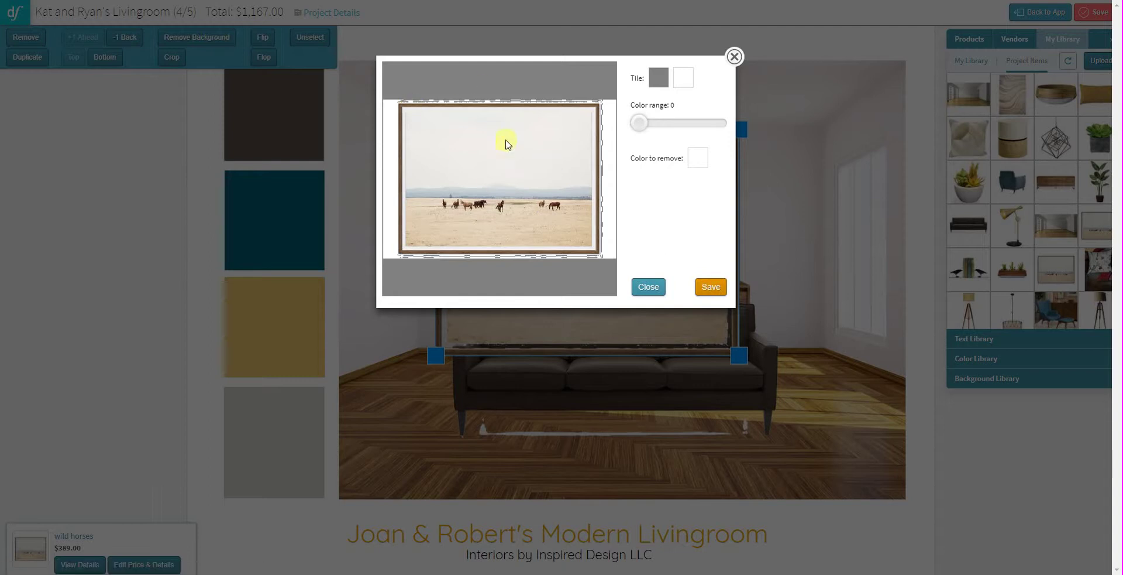
{"action": "left_click", "coordinate": [711, 286]}
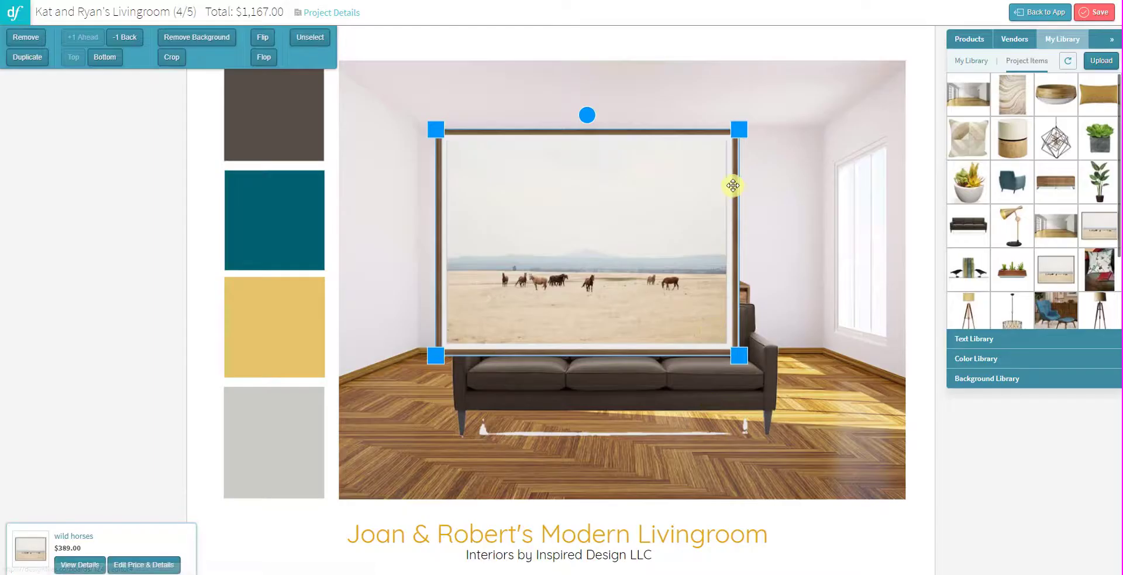
{"action": "mouse_move", "coordinate": [739, 130]}
{"action": "left_mouse_down"}
{"action": "mouse_move", "coordinate": [697, 174]}
{"action": "mouse_move", "coordinate": [670, 179]}
{"action": "left_mouse_up"}
{"action": "left_click_drag", "start_coordinate": [612, 248], "coordinate": [641, 220]}
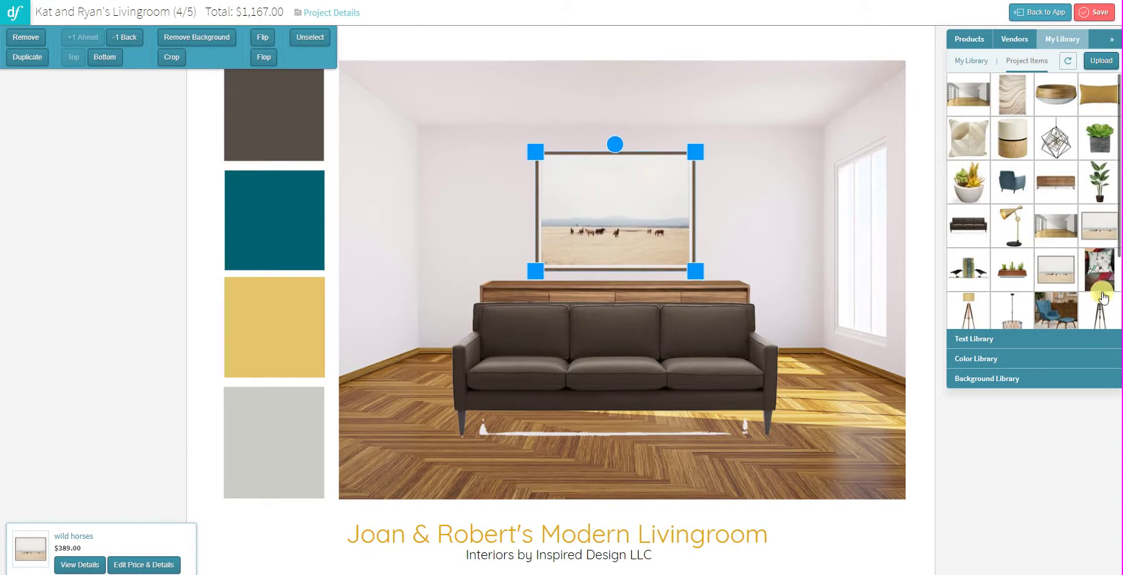
Add the dark tripod floor lamp, scale it down and stand it beside the sofa near the window
{"action": "left_click_drag", "start_coordinate": [1094, 300], "coordinate": [777, 270]}
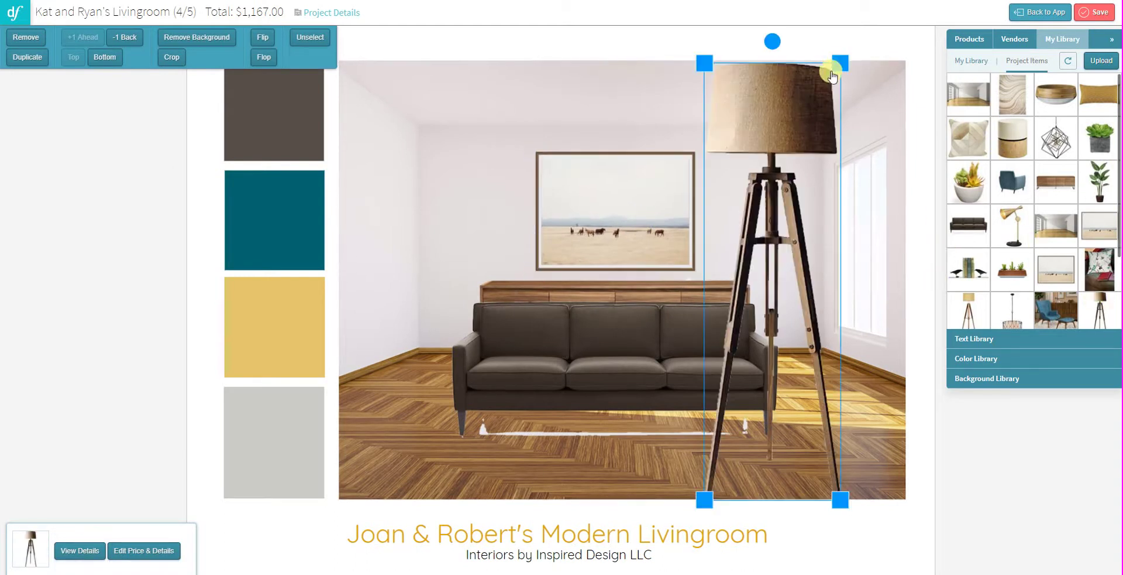
{"action": "left_click_drag", "start_coordinate": [824, 86], "coordinate": [810, 133]}
{"action": "left_click_drag", "start_coordinate": [774, 208], "coordinate": [806, 219]}
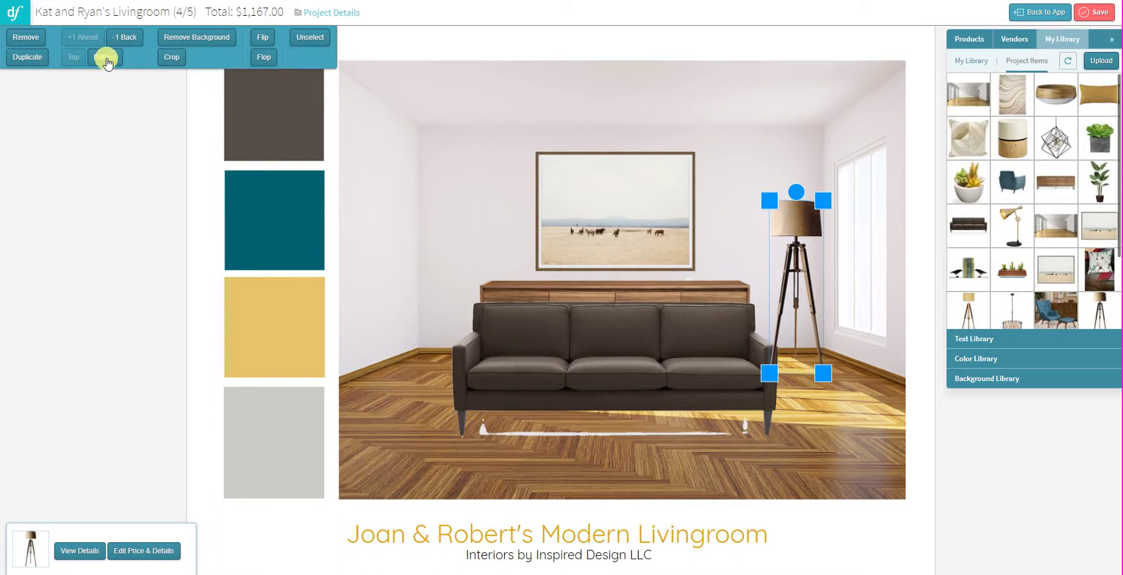
Layer the floor lamp behind the sofa by sending it to the very back and bringing it one level ahead
{"action": "left_click", "coordinate": [105, 58]}
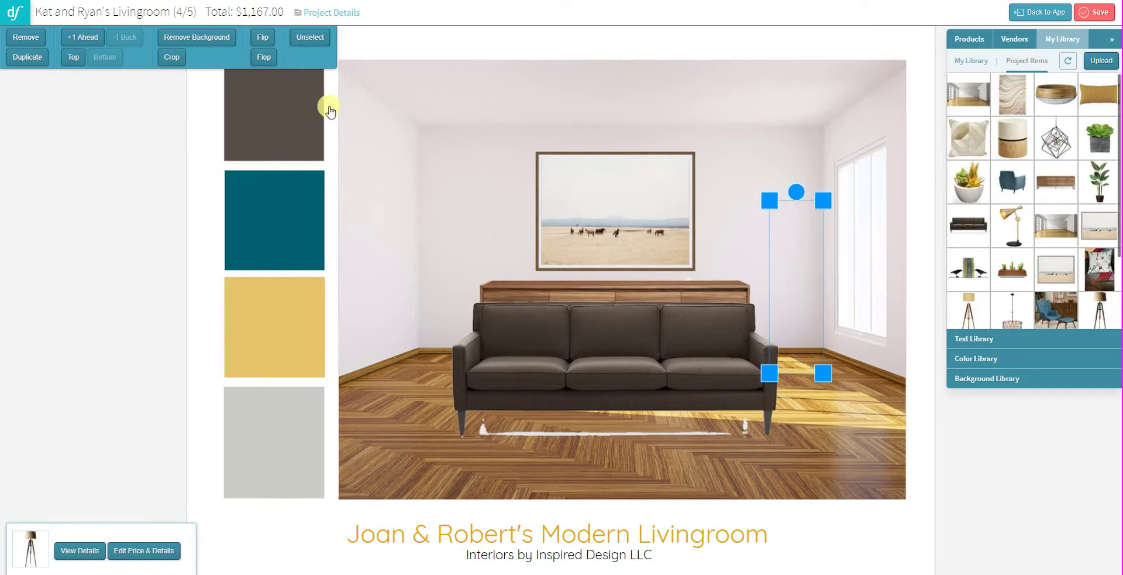
{"action": "left_click", "coordinate": [82, 37]}
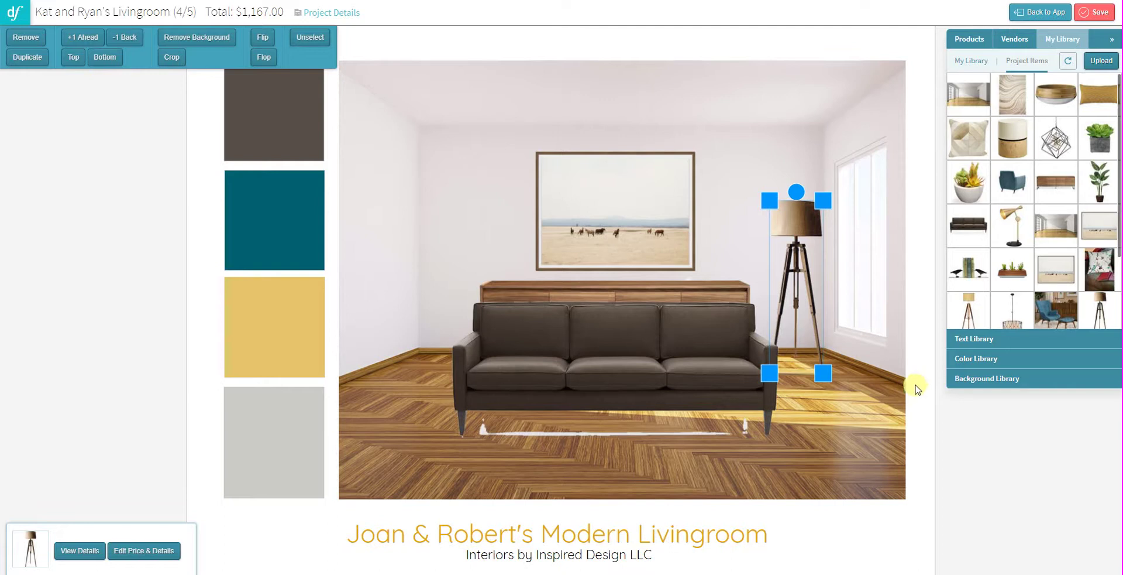
{"action": "left_click", "coordinate": [854, 378]}
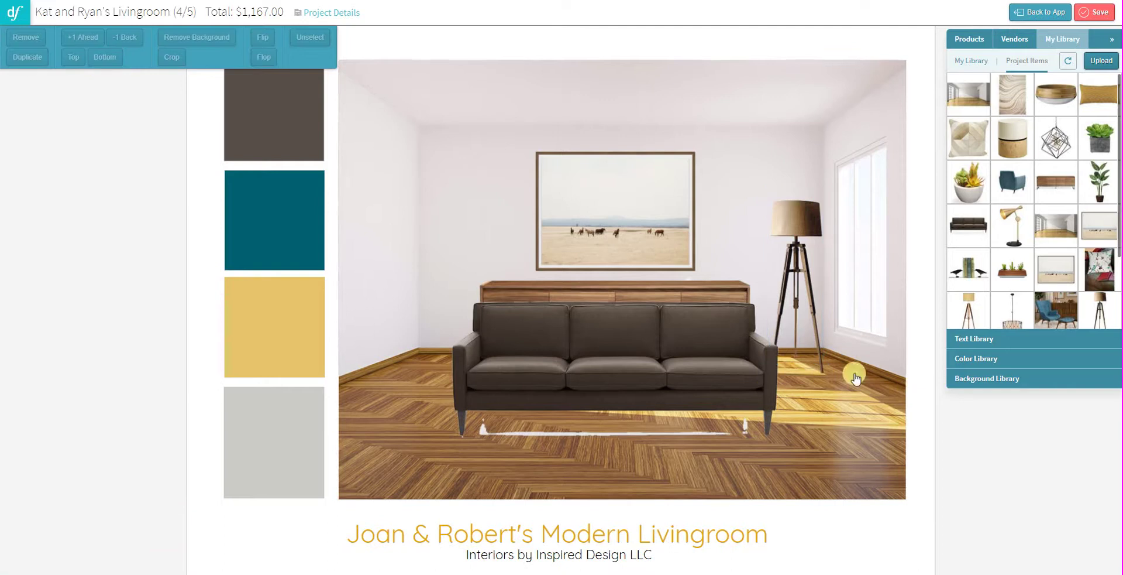
{"action": "left_click", "coordinate": [794, 212]}
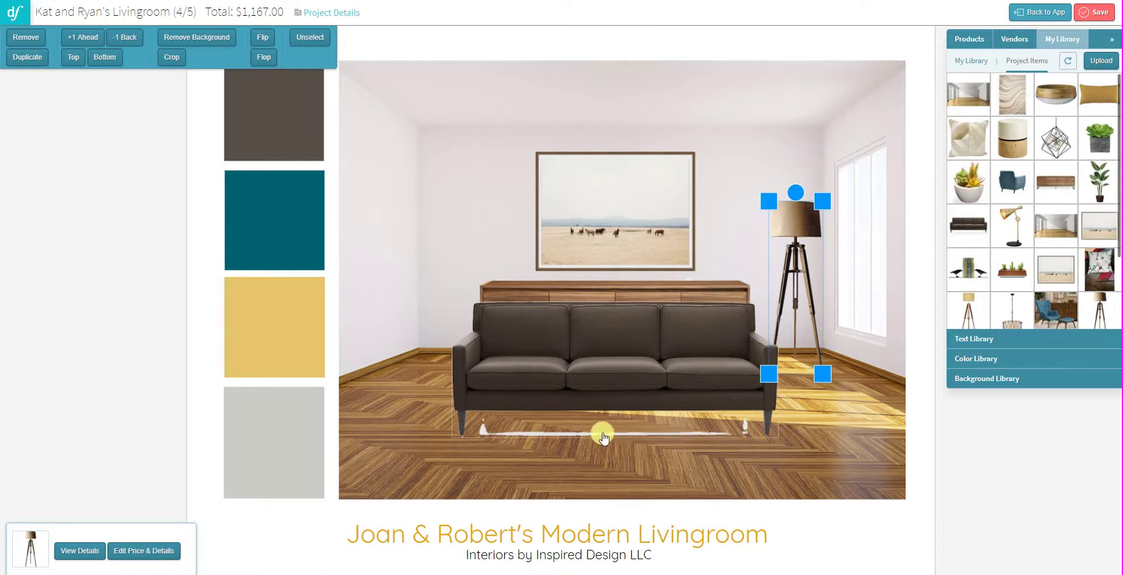
Remove the white remnants beneath the sofa using a background removal color range of 30 and save it
{"action": "left_click", "coordinate": [607, 377]}
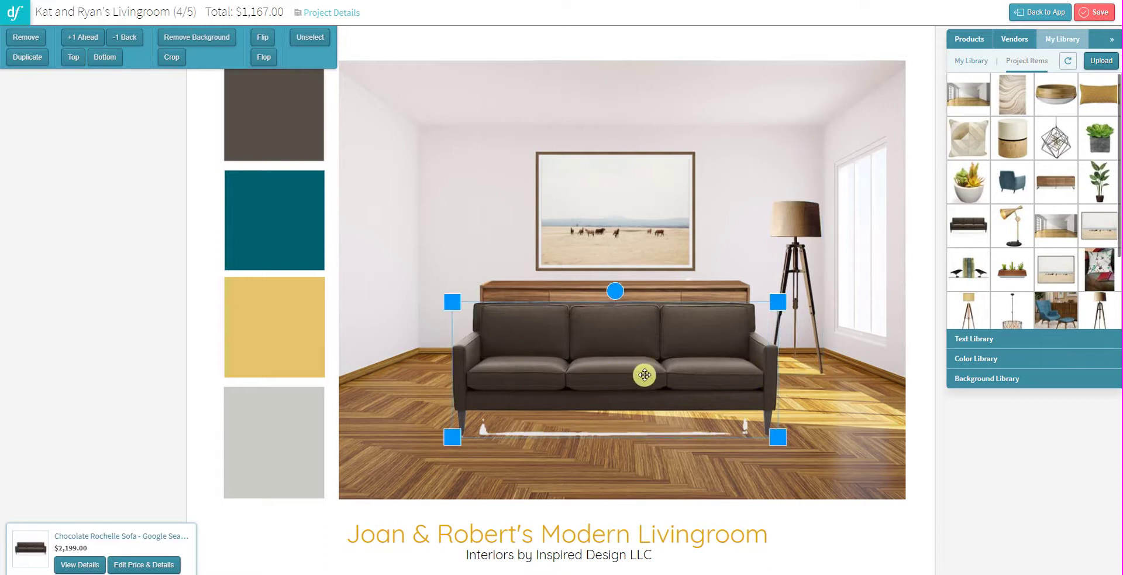
{"action": "left_click", "coordinate": [203, 38]}
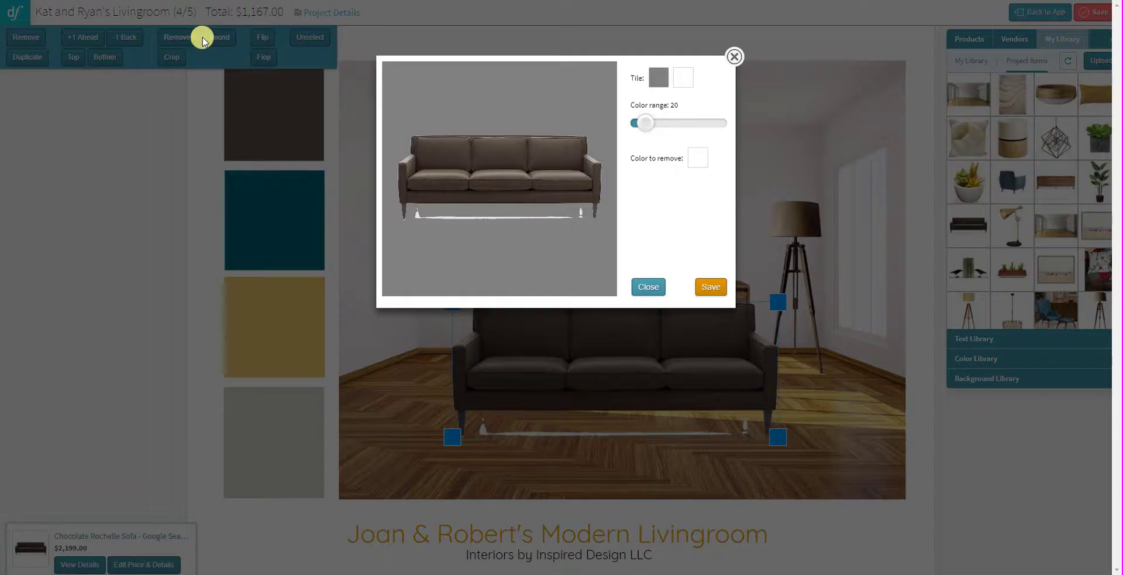
{"action": "left_click", "coordinate": [649, 128]}
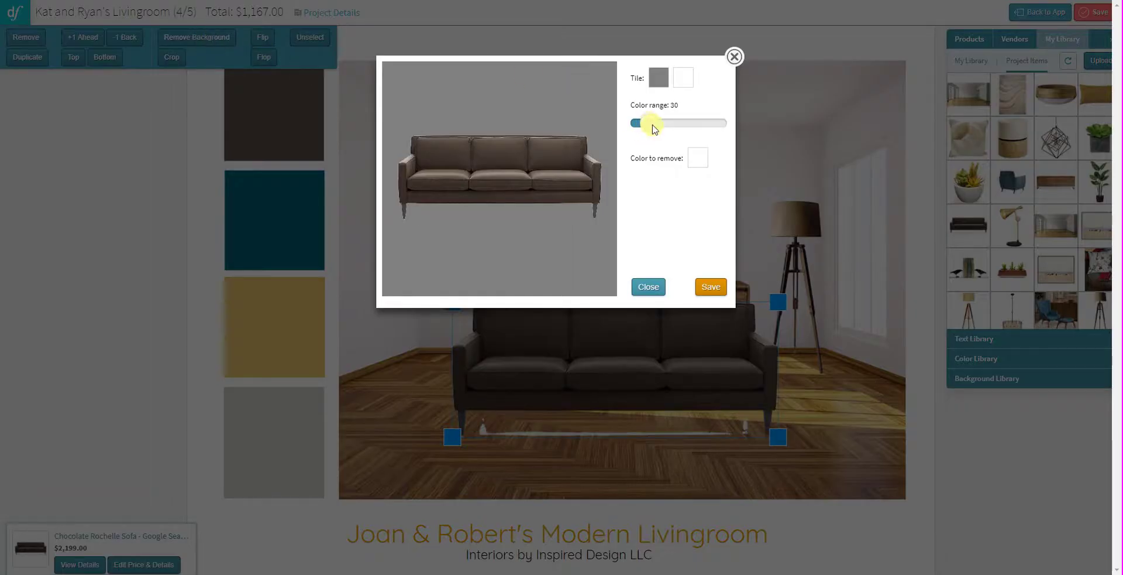
{"action": "left_click", "coordinate": [711, 288]}
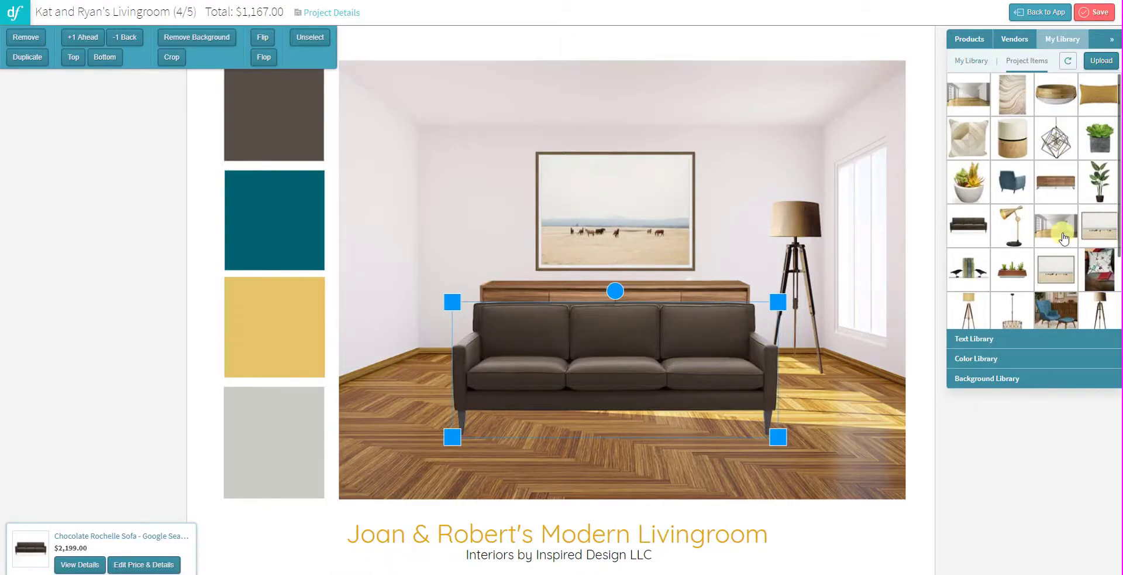
Add the wavy striped rug from the project items, scale it down and position it over the middle of the room
{"action": "scroll", "coordinate": [1051, 214], "scroll_direction": "down", "scroll_amount": 1}
{"action": "scroll", "coordinate": [1051, 212], "scroll_direction": "up", "scroll_amount": 1}
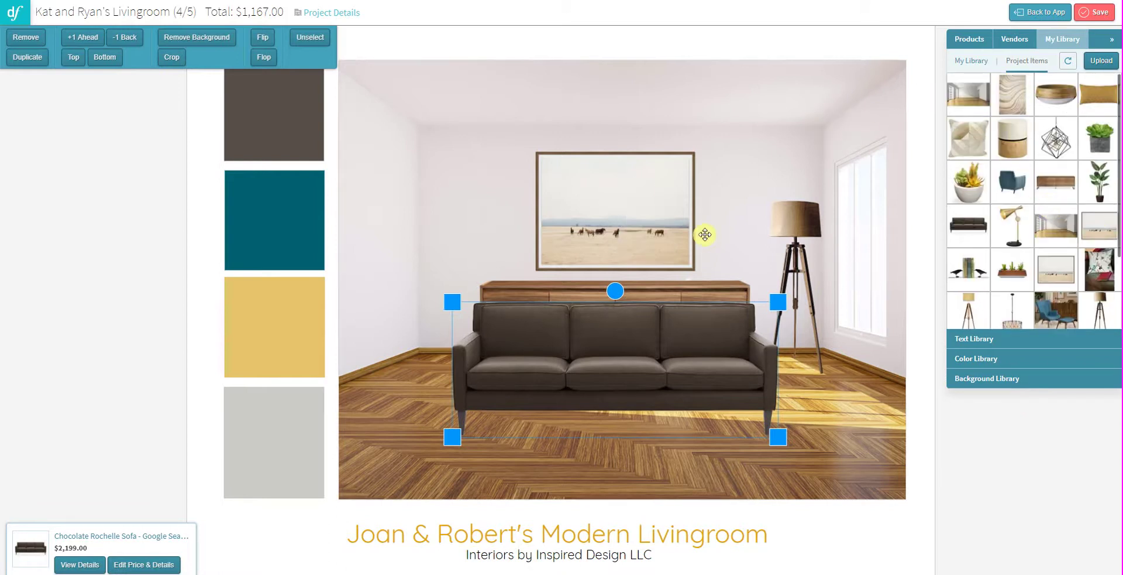
{"action": "mouse_move", "coordinate": [744, 326]}
{"action": "left_mouse_down"}
{"action": "mouse_move", "coordinate": [685, 268]}
{"action": "mouse_move", "coordinate": [709, 251]}
{"action": "left_mouse_up"}
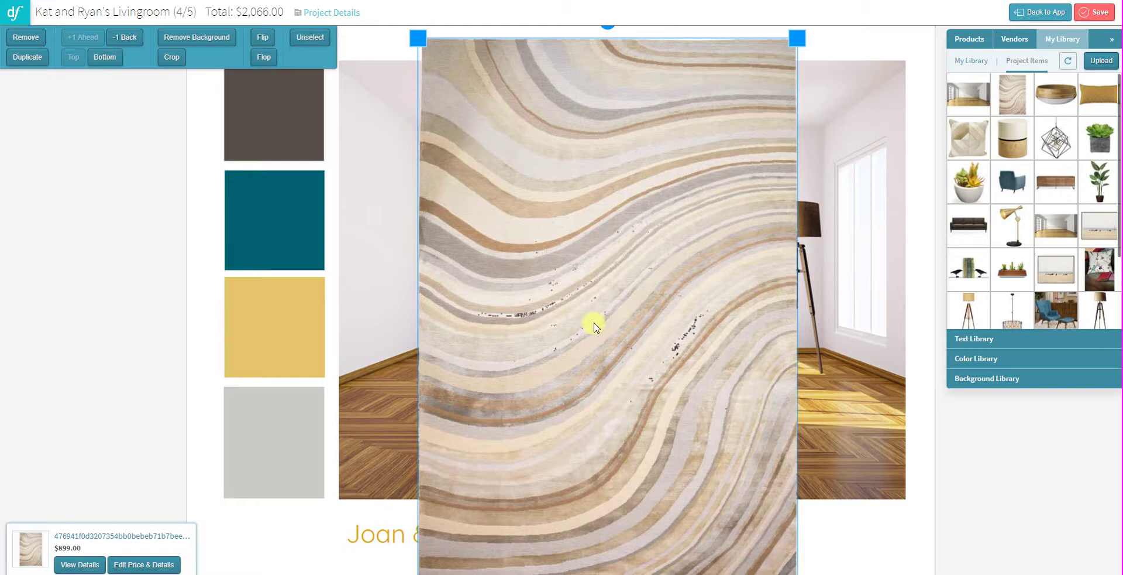
{"action": "left_click_drag", "start_coordinate": [636, 202], "coordinate": [646, 201]}
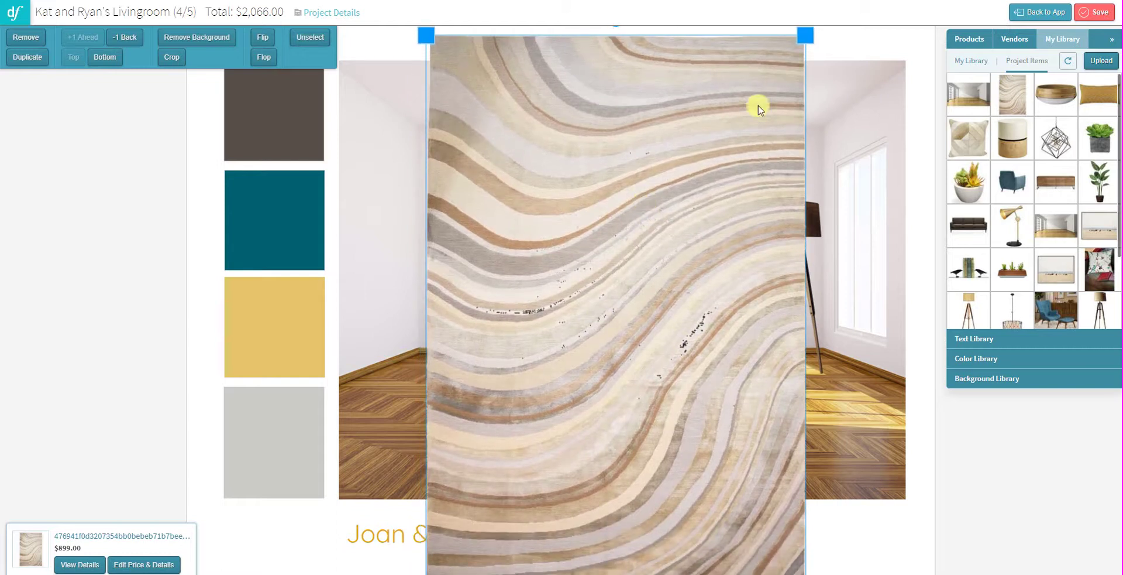
{"action": "left_click_drag", "start_coordinate": [804, 34], "coordinate": [750, 160]}
{"action": "mouse_move", "coordinate": [704, 271]}
{"action": "left_mouse_down"}
{"action": "mouse_move", "coordinate": [694, 243]}
{"action": "mouse_move", "coordinate": [696, 258]}
{"action": "left_mouse_up"}
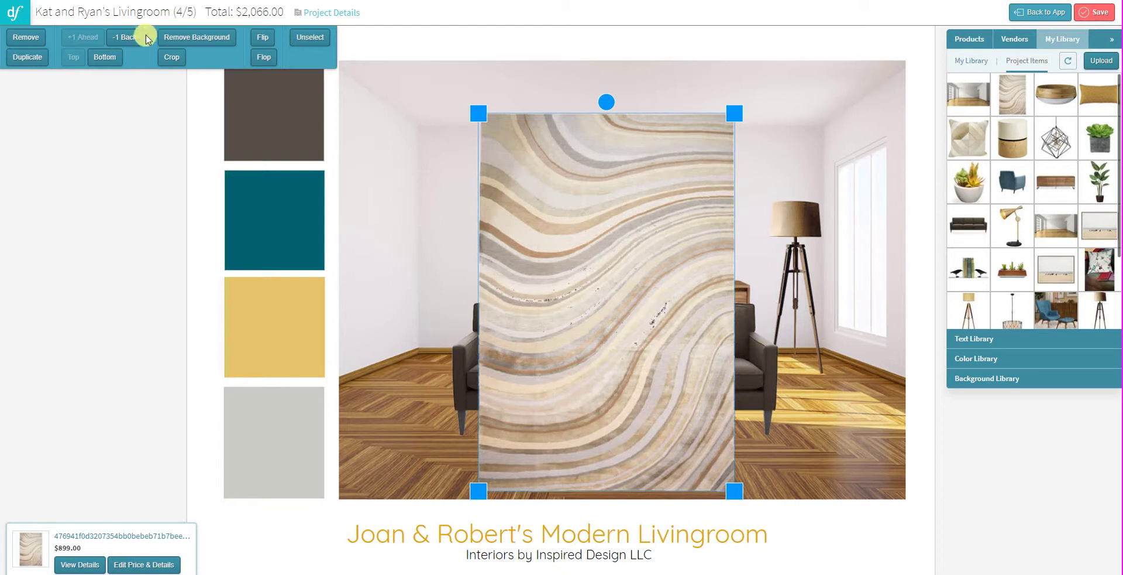
Lower the rug's background removal color range to restore its missing pale spots, and save it
{"action": "left_click", "coordinate": [197, 38]}
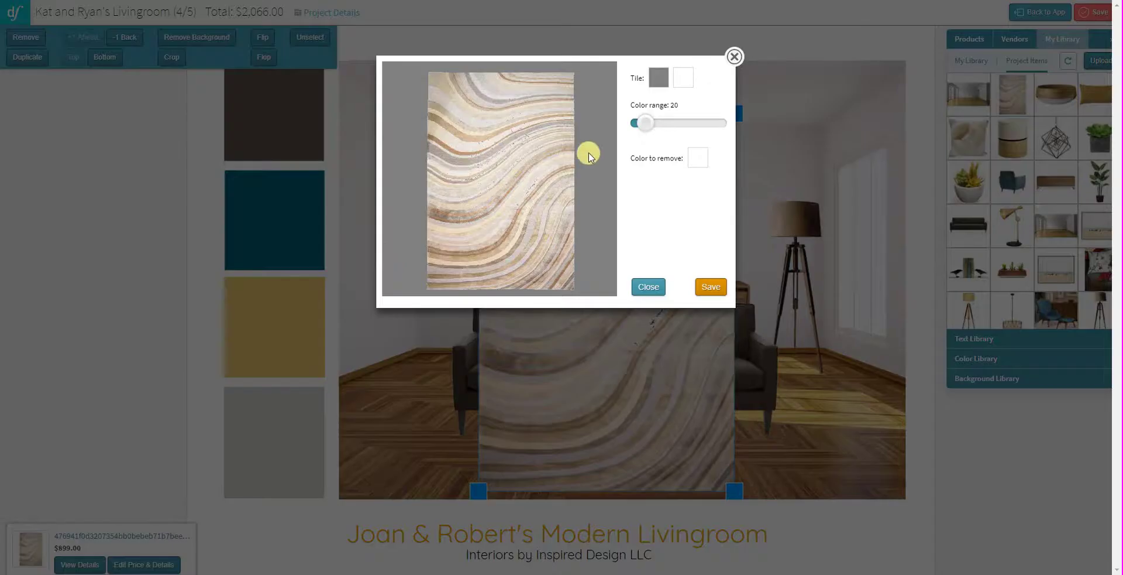
{"action": "left_click_drag", "start_coordinate": [641, 128], "coordinate": [640, 125]}
{"action": "left_click", "coordinate": [713, 288]}
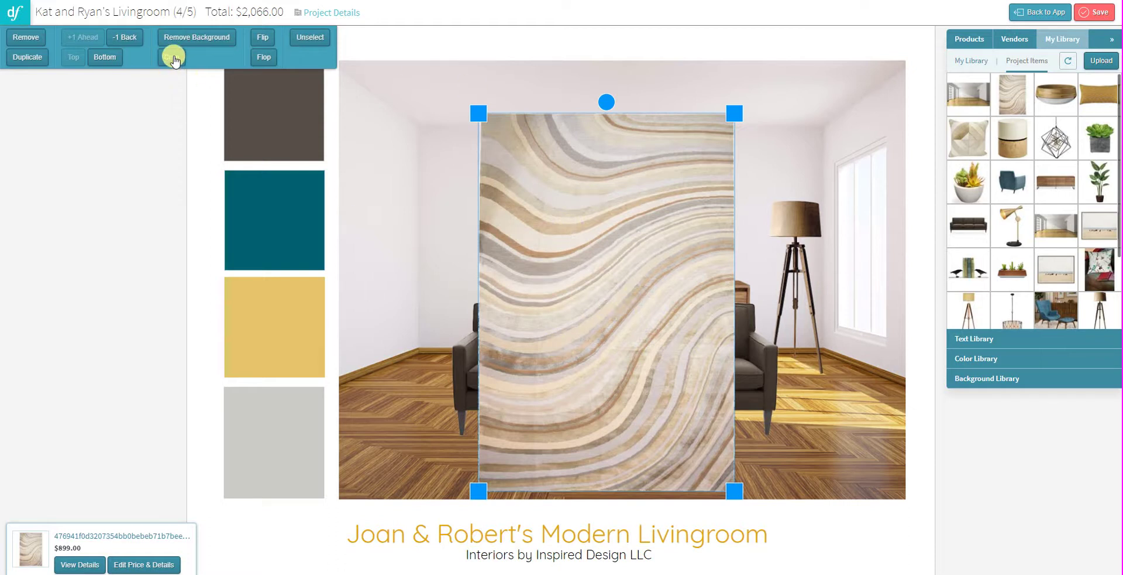
Crop the rug image to a narrow vertical strip from its left-centre portion and save the crop
{"action": "left_click", "coordinate": [172, 57]}
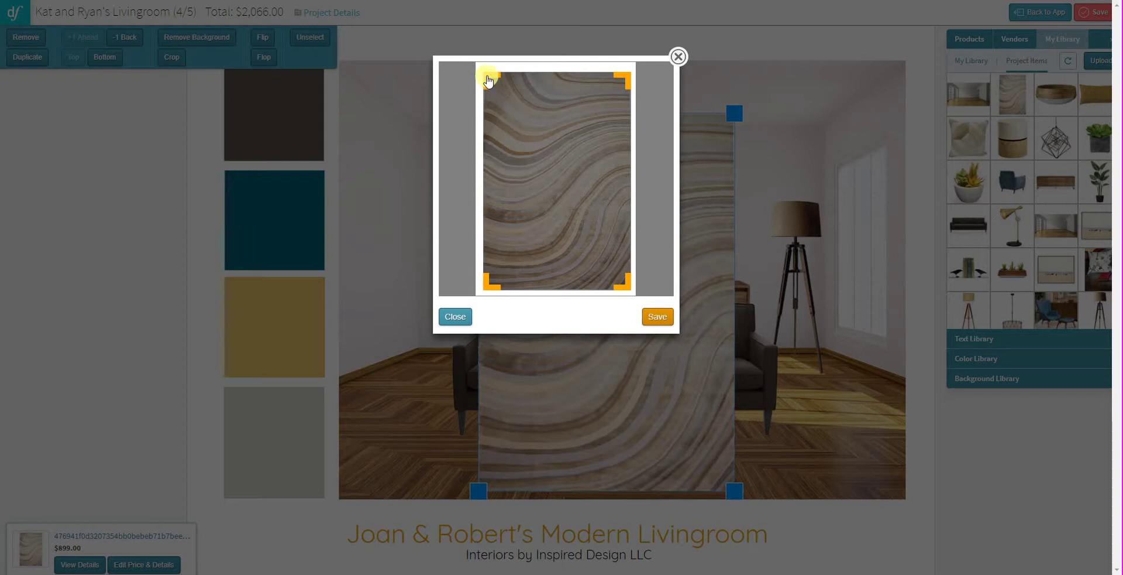
{"action": "left_click_drag", "start_coordinate": [489, 81], "coordinate": [499, 81]}
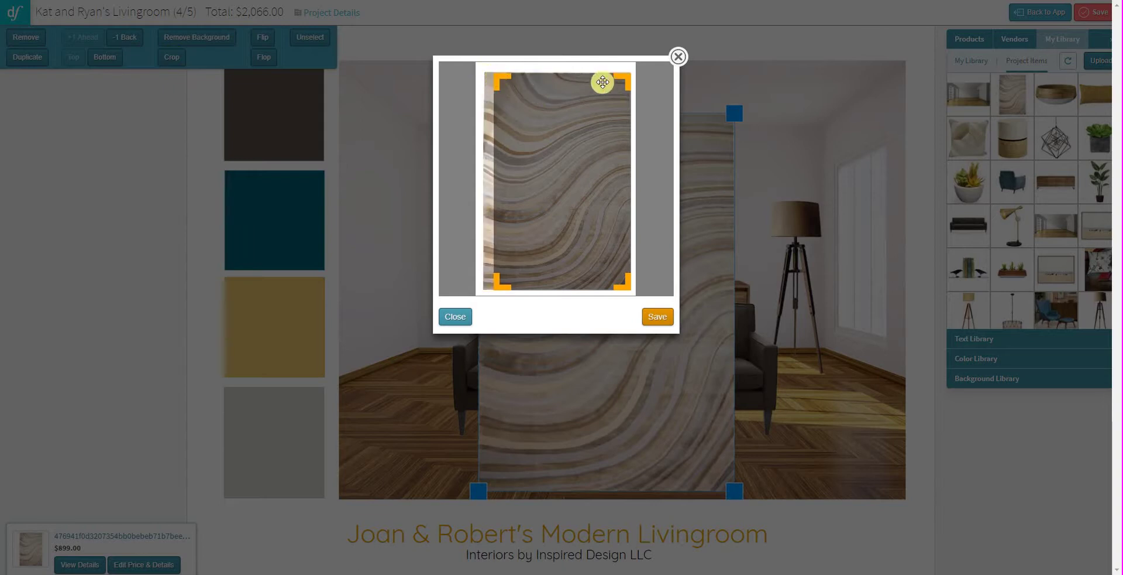
{"action": "left_click_drag", "start_coordinate": [622, 283], "coordinate": [571, 287]}
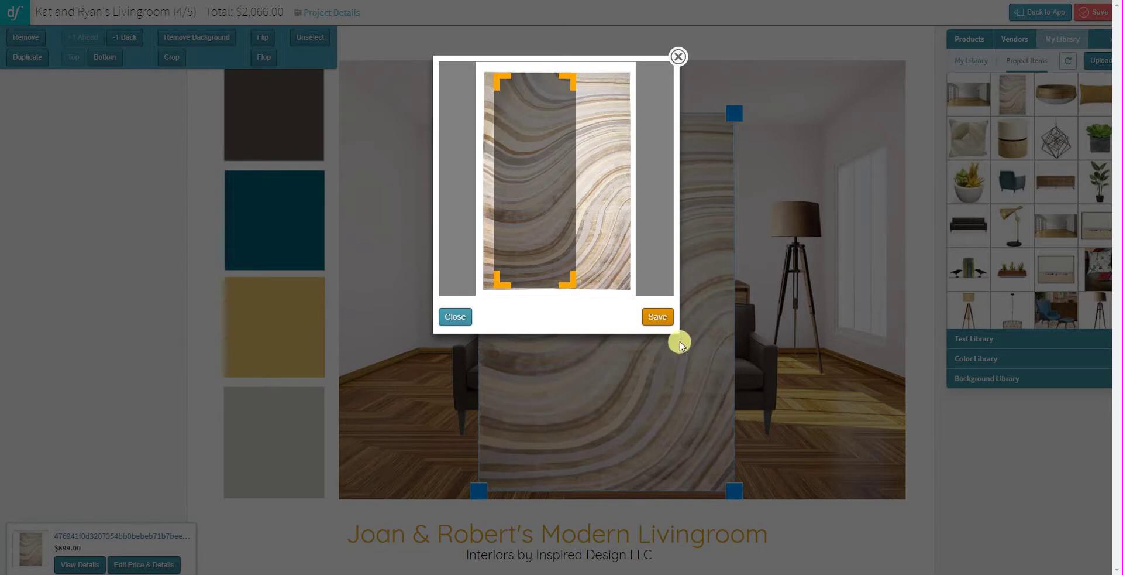
{"action": "left_click", "coordinate": [658, 317]}
Rotate the wavy striped rug a quarter turn so it lies level and place it on the floor over the sofa's lower part
{"action": "left_click", "coordinate": [519, 102]}
{"action": "left_click_drag", "start_coordinate": [521, 104], "coordinate": [376, 291]}
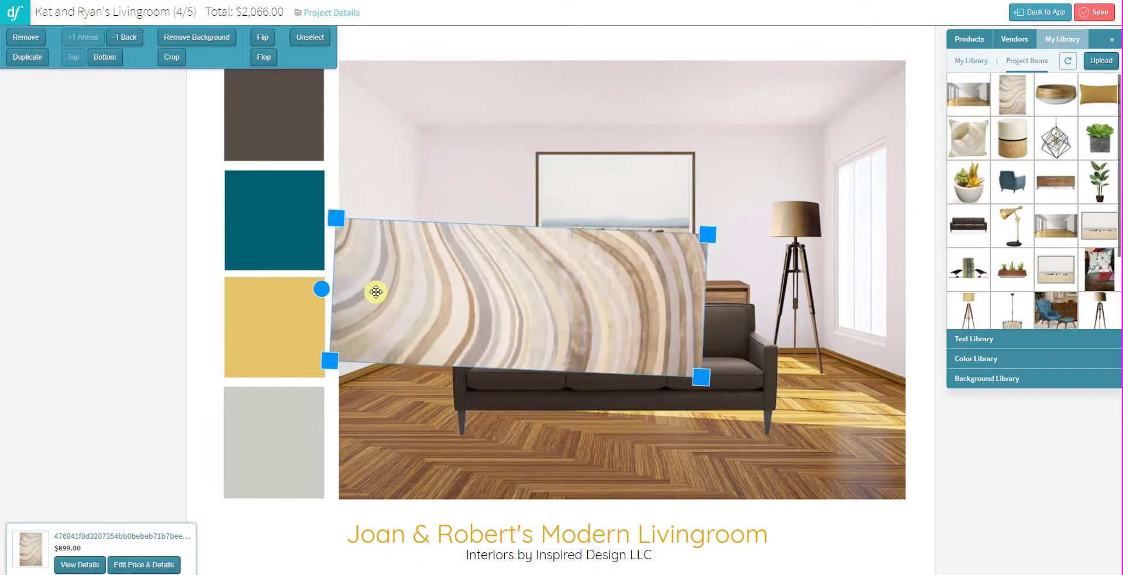
{"action": "left_click_drag", "start_coordinate": [529, 281], "coordinate": [609, 399]}
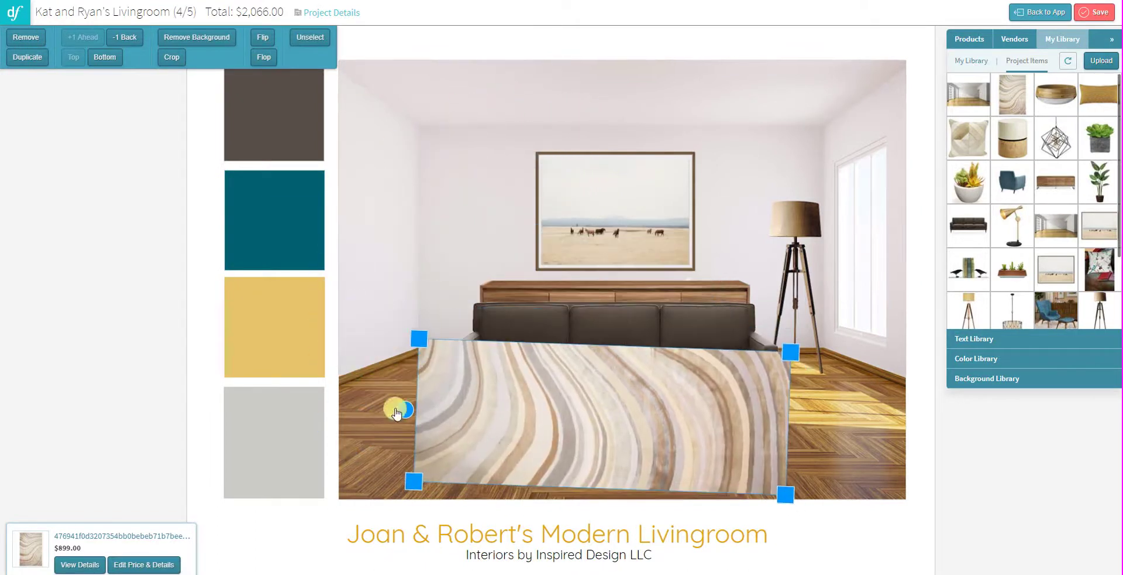
{"action": "left_click_drag", "start_coordinate": [404, 409], "coordinate": [405, 415]}
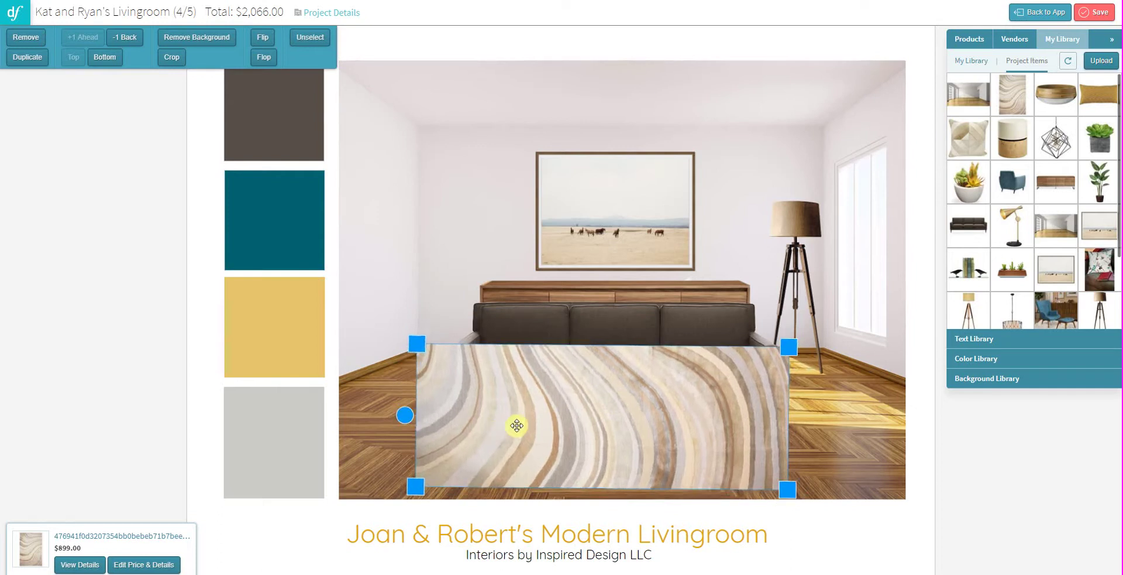
{"action": "left_click_drag", "start_coordinate": [517, 425], "coordinate": [526, 433]}
{"action": "left_click_drag", "start_coordinate": [415, 424], "coordinate": [417, 430]}
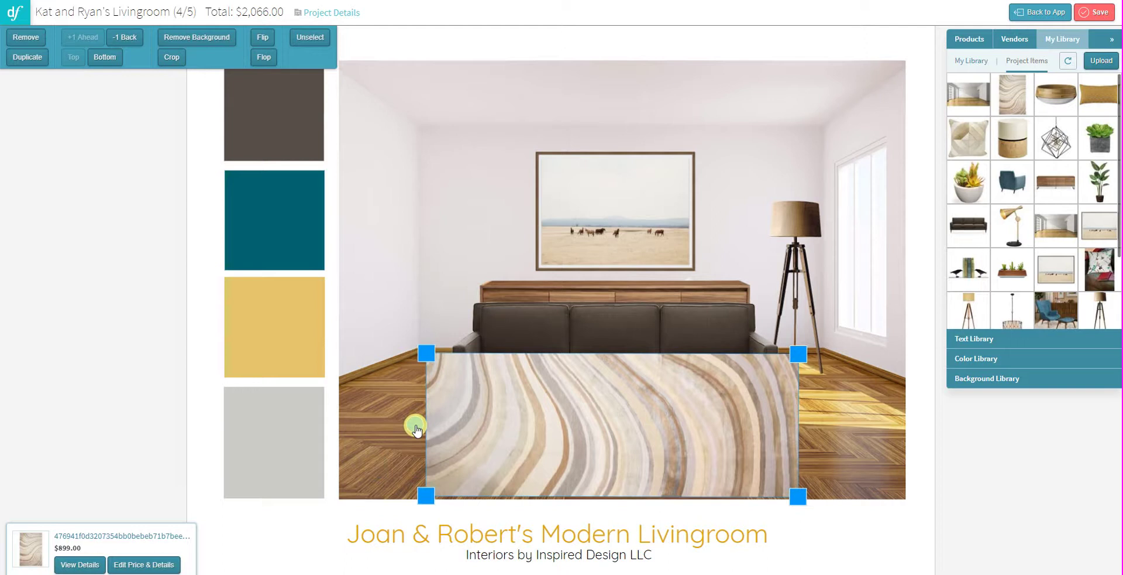
{"action": "left_click_drag", "start_coordinate": [572, 438], "coordinate": [572, 440]}
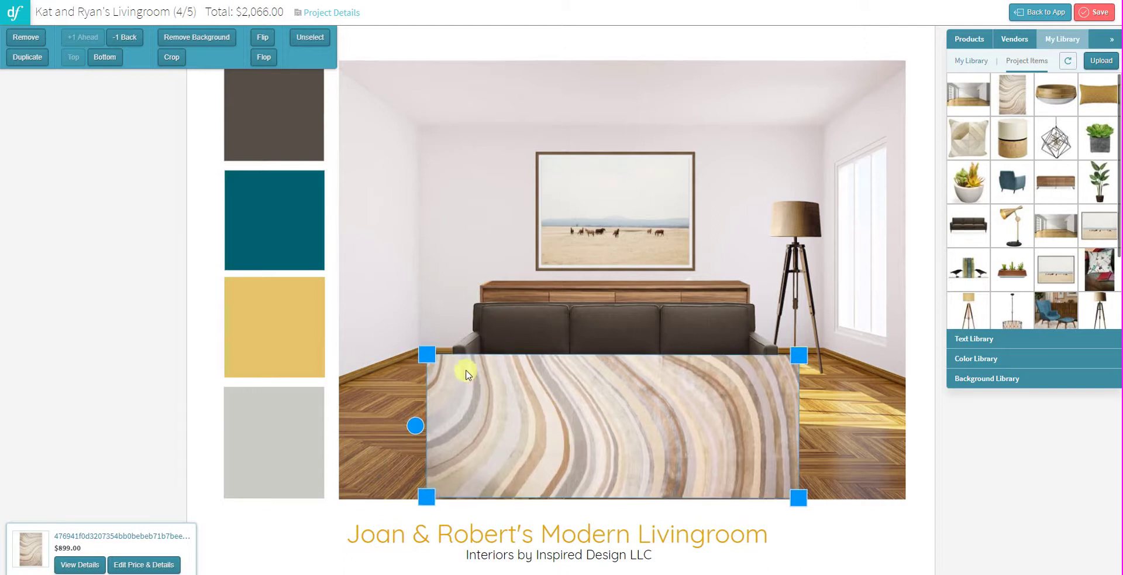
Scale the rug down to about the sofa's width and align its lower edge with the bottom of the room image
{"action": "left_click_drag", "start_coordinate": [425, 353], "coordinate": [434, 359]}
{"action": "left_click_drag", "start_coordinate": [630, 445], "coordinate": [634, 464]}
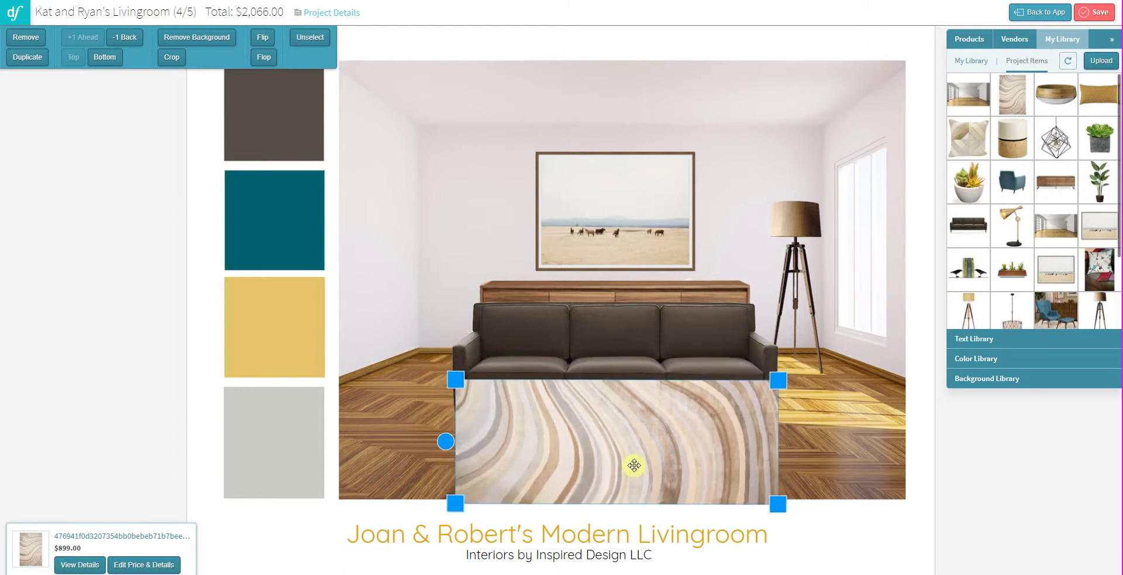
{"action": "mouse_move", "coordinate": [459, 380]}
{"action": "left_mouse_down"}
{"action": "mouse_move", "coordinate": [431, 381]}
{"action": "mouse_move", "coordinate": [446, 377]}
{"action": "left_mouse_up"}
{"action": "left_click", "coordinate": [587, 426]}
{"action": "left_click_drag", "start_coordinate": [657, 455], "coordinate": [658, 450]}
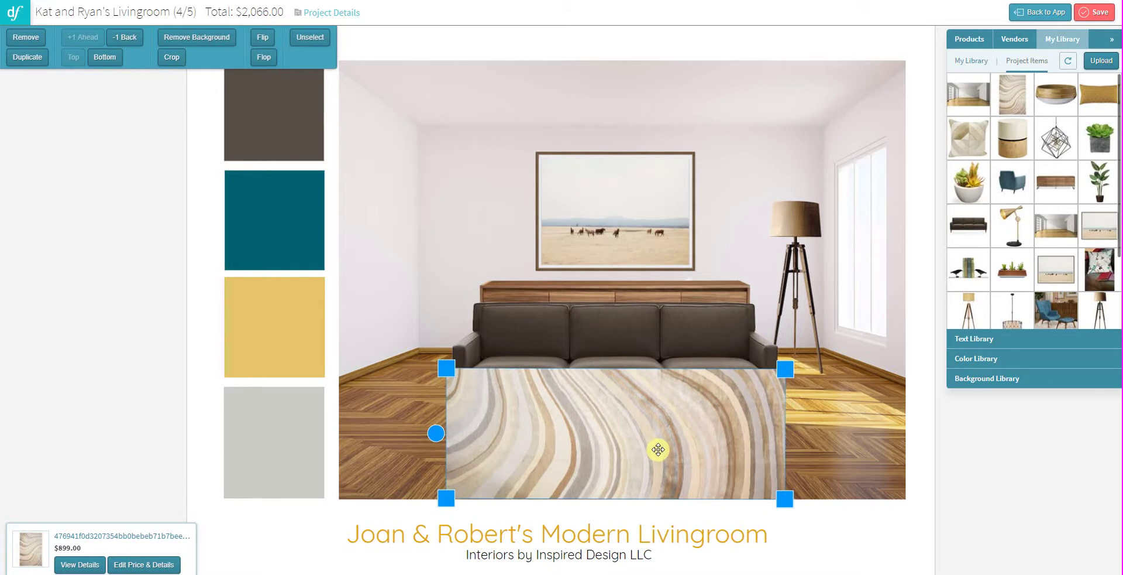
Layer the rug behind the sofa but above the room image by sending it to the bottom and one level ahead
{"action": "left_click", "coordinate": [965, 517]}
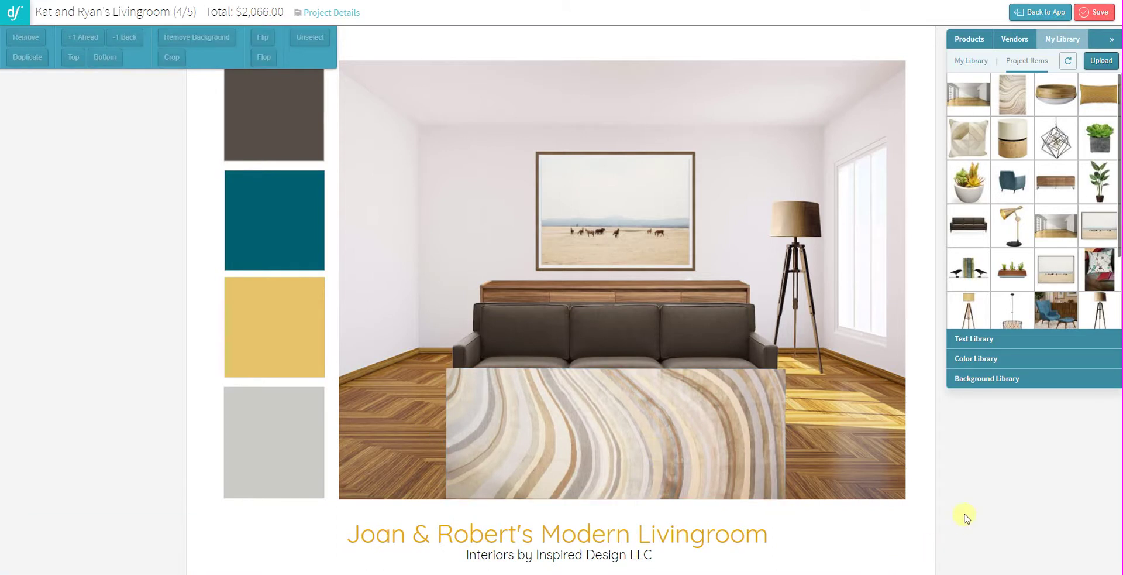
{"action": "left_click", "coordinate": [642, 445]}
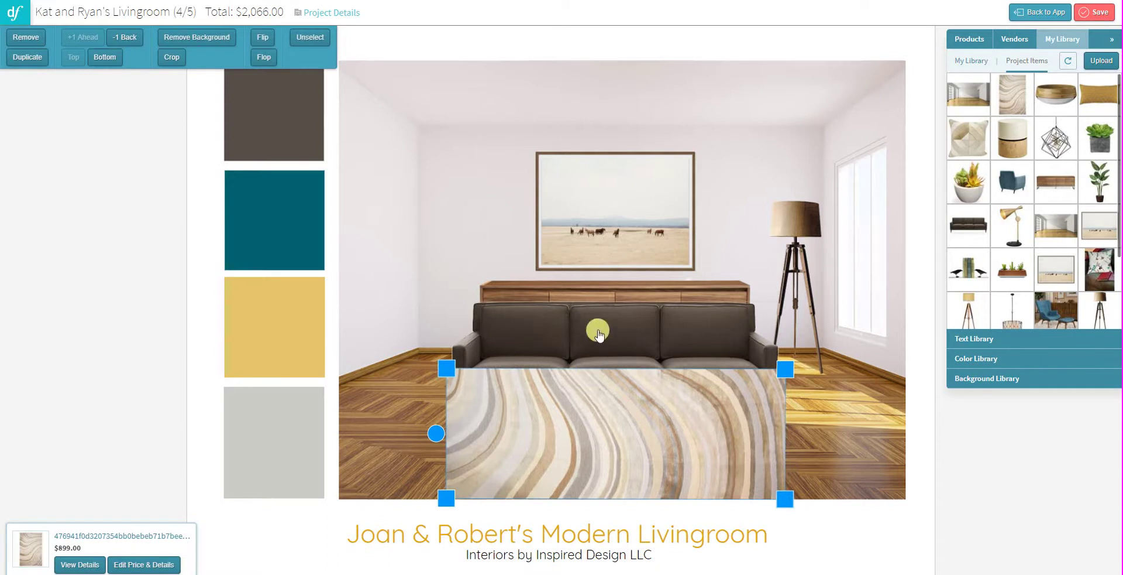
{"action": "left_click", "coordinate": [104, 58]}
{"action": "left_click", "coordinate": [87, 39]}
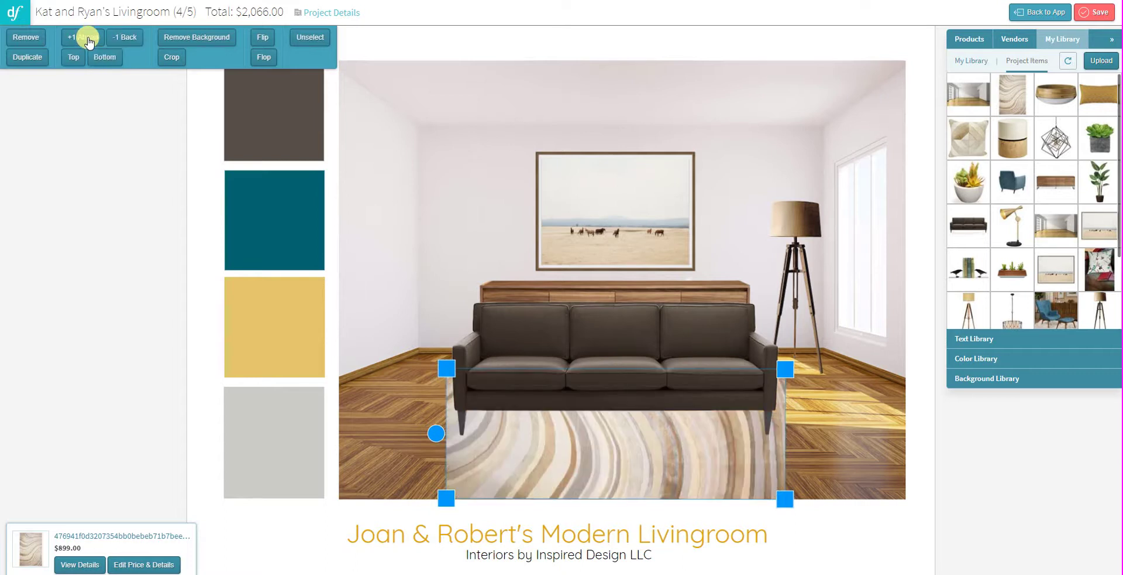
{"action": "left_click", "coordinate": [973, 466]}
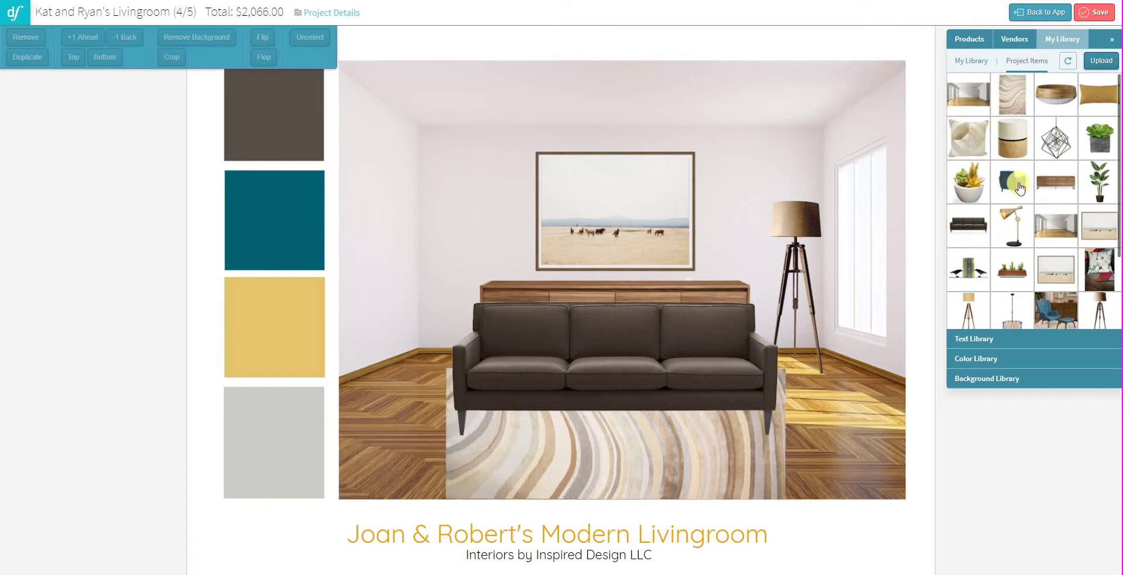
Add the light blue velvet chair from the project items, scale it down and place it in the room's lower-left foreground
{"action": "left_click_drag", "start_coordinate": [1013, 186], "coordinate": [653, 360]}
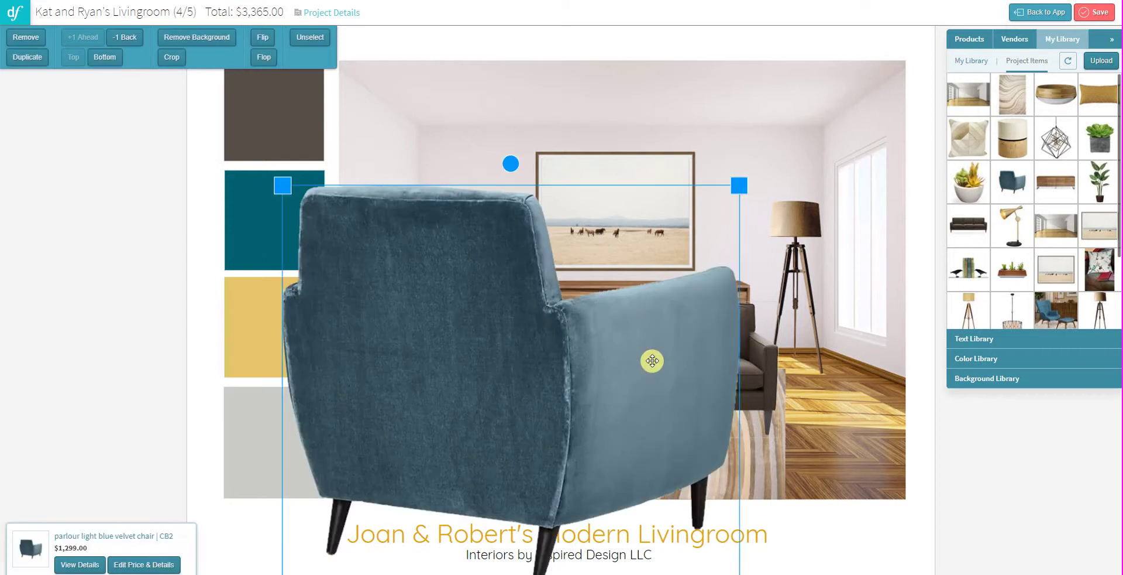
{"action": "left_click_drag", "start_coordinate": [740, 185], "coordinate": [514, 448]}
{"action": "left_click_drag", "start_coordinate": [573, 328], "coordinate": [557, 341]}
{"action": "left_click_drag", "start_coordinate": [499, 411], "coordinate": [476, 416]}
{"action": "left_click_drag", "start_coordinate": [539, 329], "coordinate": [534, 339]}
{"action": "left_click_drag", "start_coordinate": [468, 438], "coordinate": [473, 437]}
{"action": "left_click_drag", "start_coordinate": [543, 349], "coordinate": [532, 354]}
{"action": "left_click_drag", "start_coordinate": [491, 424], "coordinate": [489, 431]}
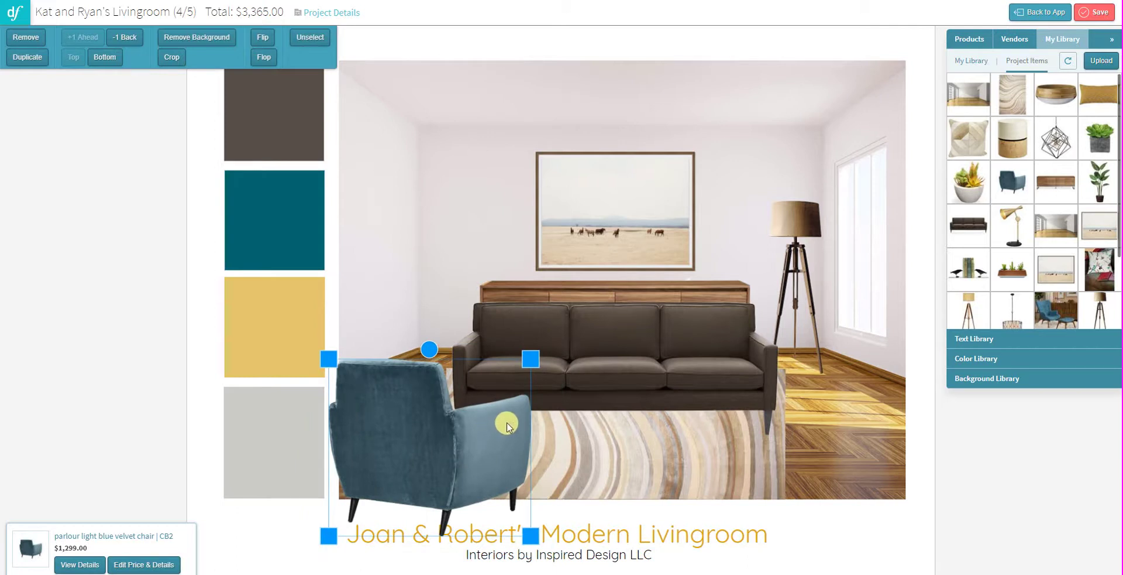
Crop the rug to a narrower strip, save the crop and realign the rug with the room image's lower edge
{"action": "left_click", "coordinate": [591, 448]}
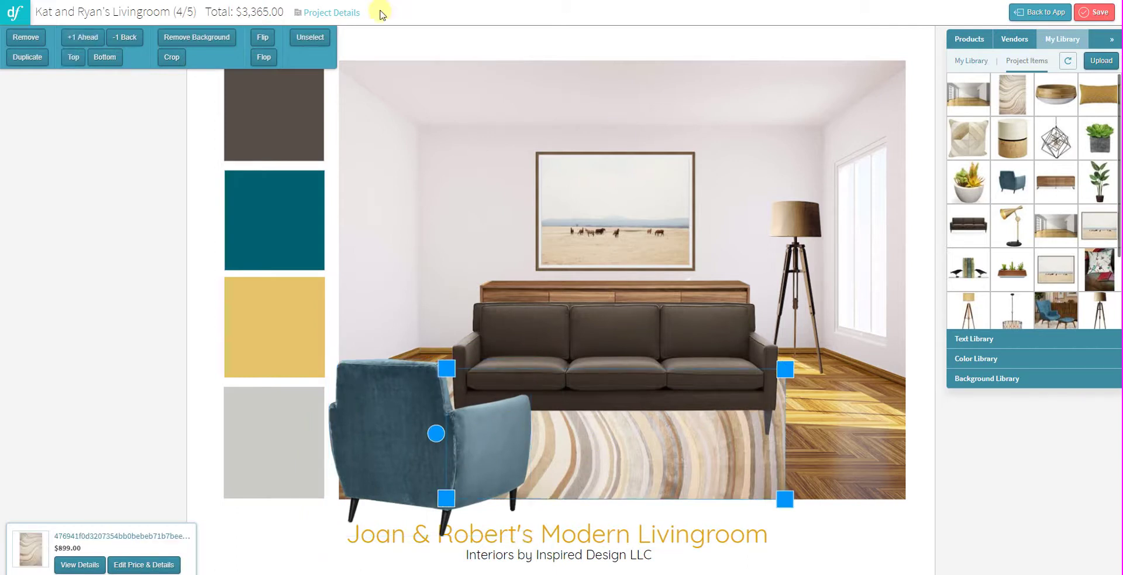
{"action": "left_click", "coordinate": [176, 57]}
{"action": "left_click_drag", "start_coordinate": [574, 72], "coordinate": [563, 80]}
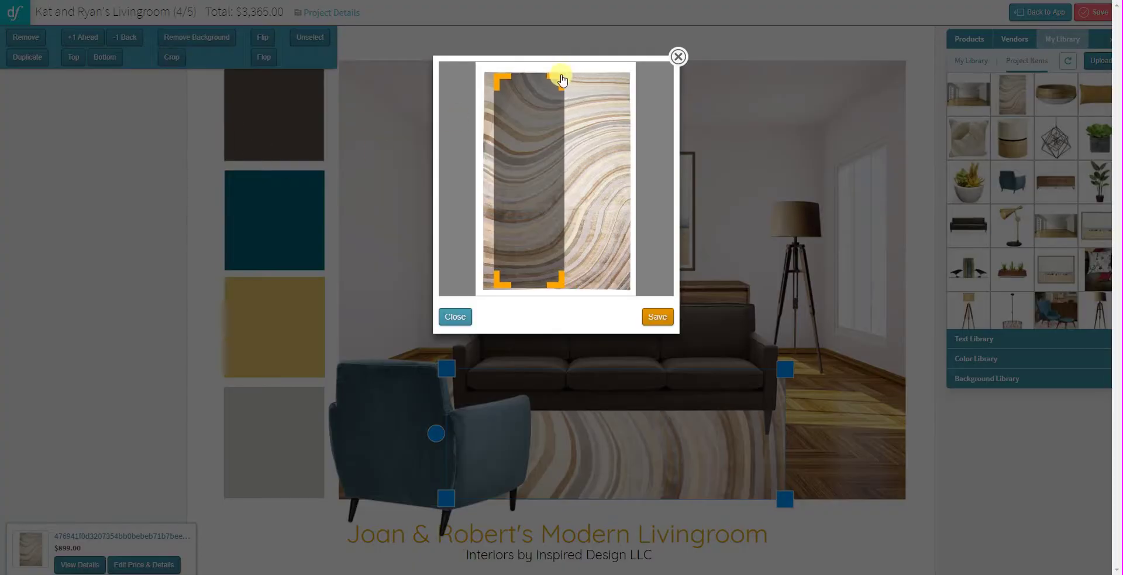
{"action": "left_click", "coordinate": [658, 314]}
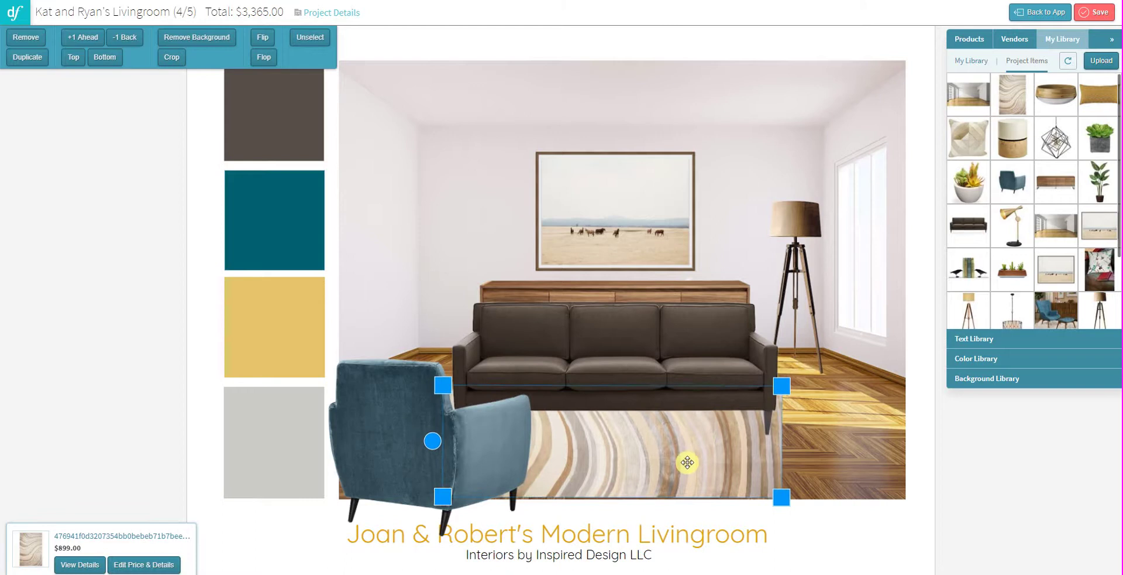
{"action": "left_click_drag", "start_coordinate": [687, 464], "coordinate": [692, 463]}
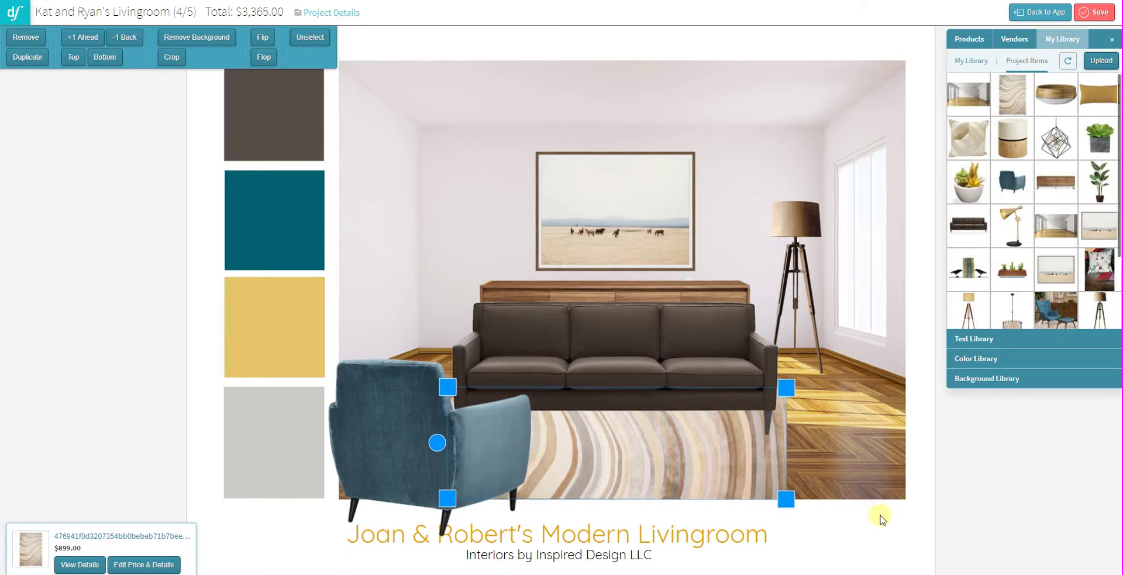
Crop the blue chair's left edge and lower legs, save the crop and fit it into the room image's lower-left corner
{"action": "left_click", "coordinate": [390, 419]}
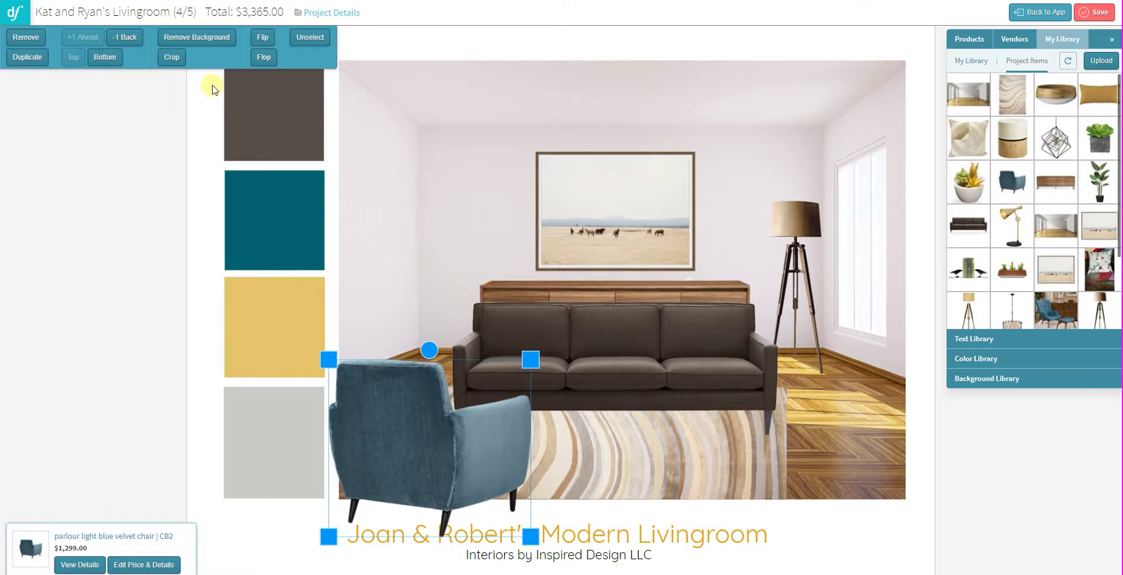
{"action": "left_click", "coordinate": [173, 58]}
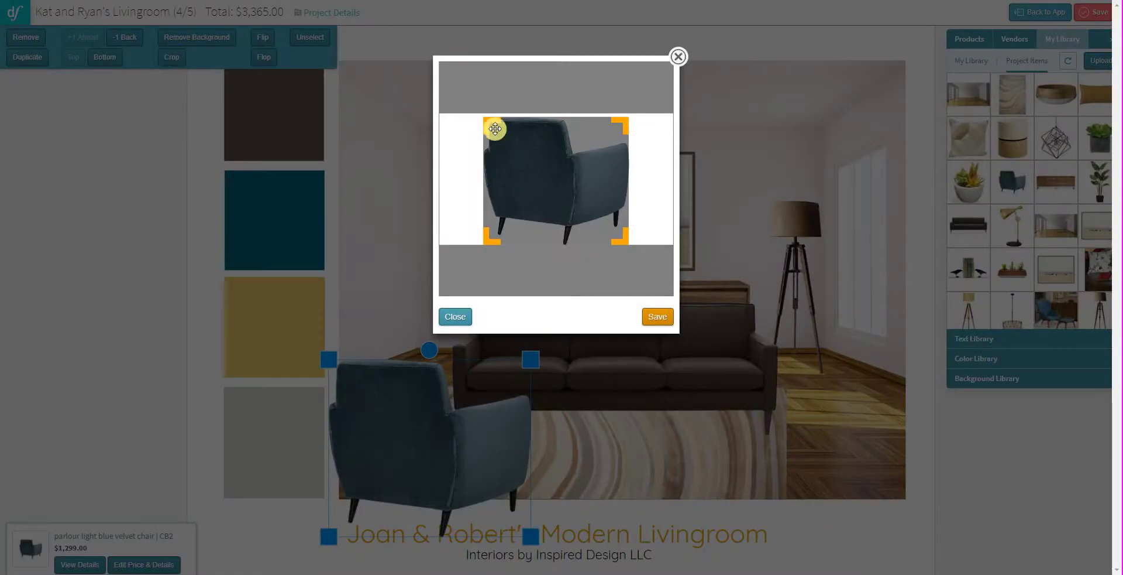
{"action": "left_click_drag", "start_coordinate": [490, 125], "coordinate": [496, 125]}
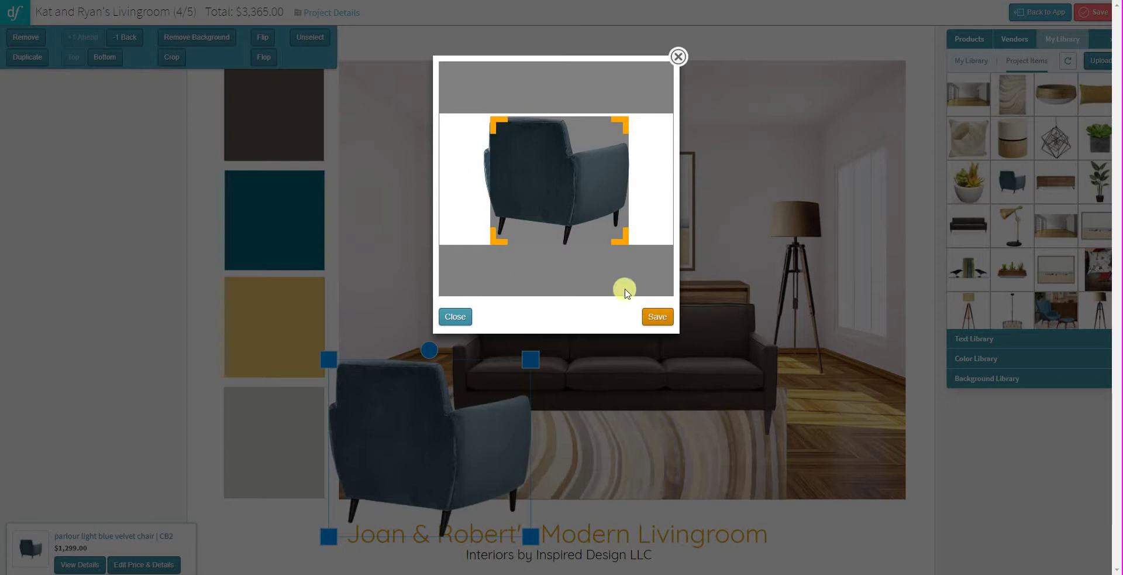
{"action": "left_click_drag", "start_coordinate": [626, 240], "coordinate": [628, 215]}
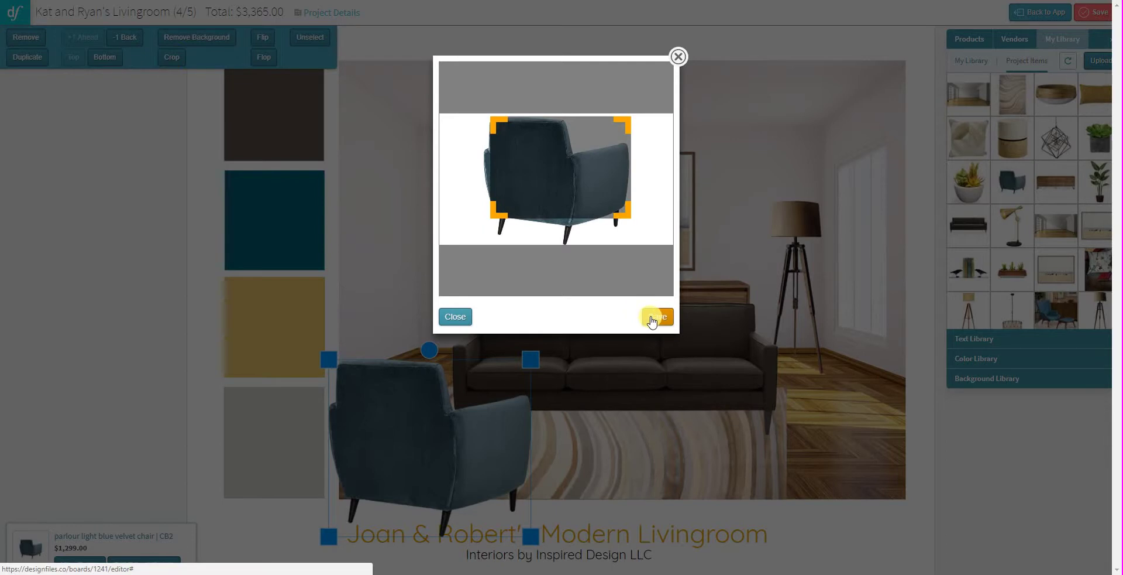
{"action": "left_click", "coordinate": [652, 320]}
{"action": "left_click_drag", "start_coordinate": [358, 404], "coordinate": [371, 418]}
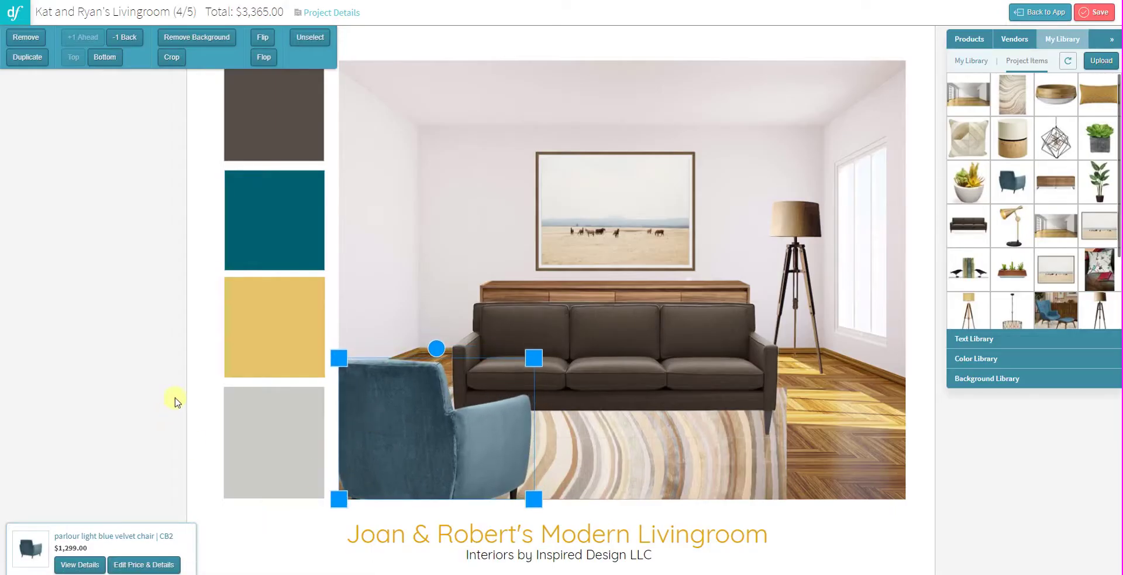
{"action": "left_click", "coordinate": [162, 430]}
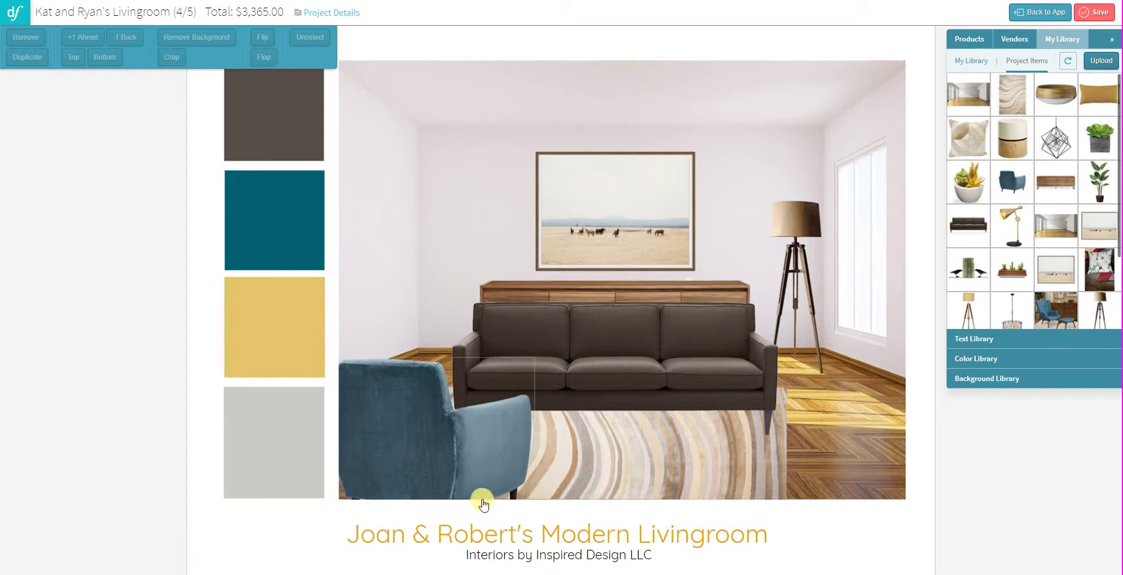
Duplicate the blue chair, mirror the copy horizontally and place it in the room image's lower-right corner
{"action": "left_click", "coordinate": [413, 414]}
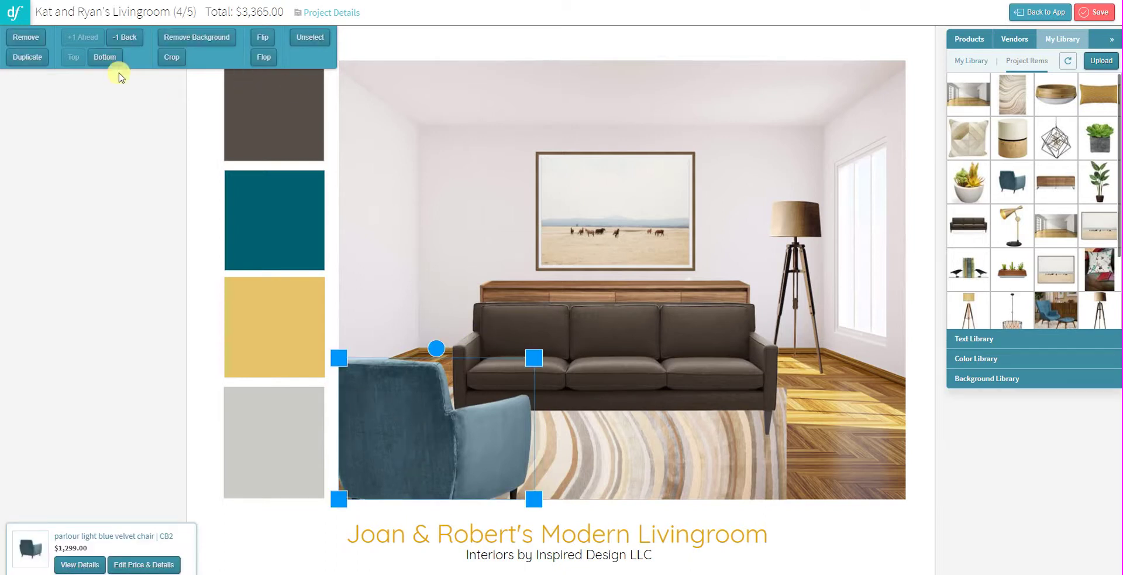
{"action": "left_click", "coordinate": [26, 56]}
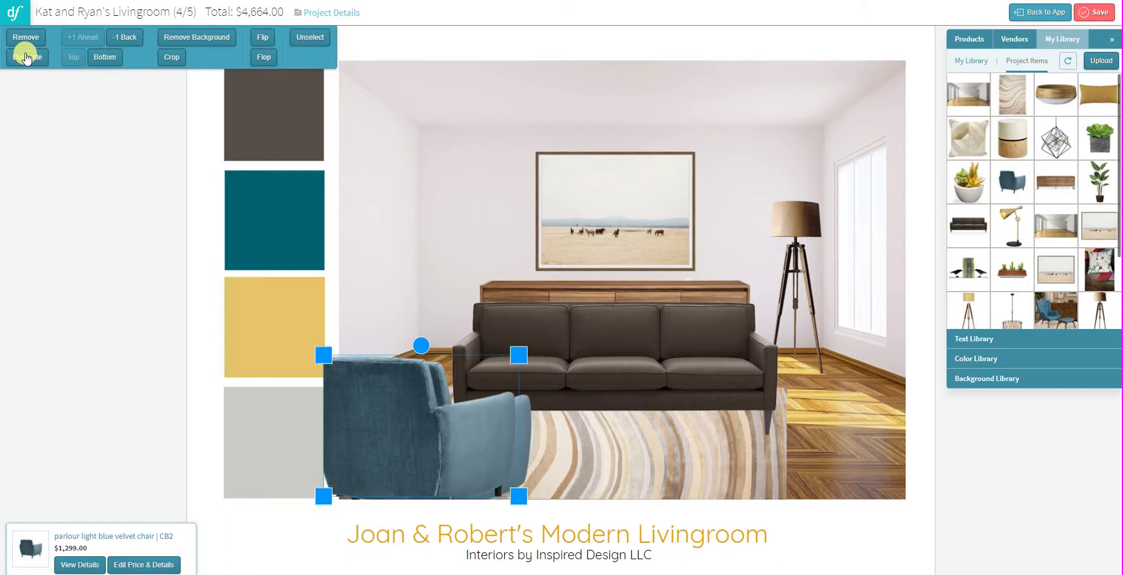
{"action": "left_click", "coordinate": [263, 39]}
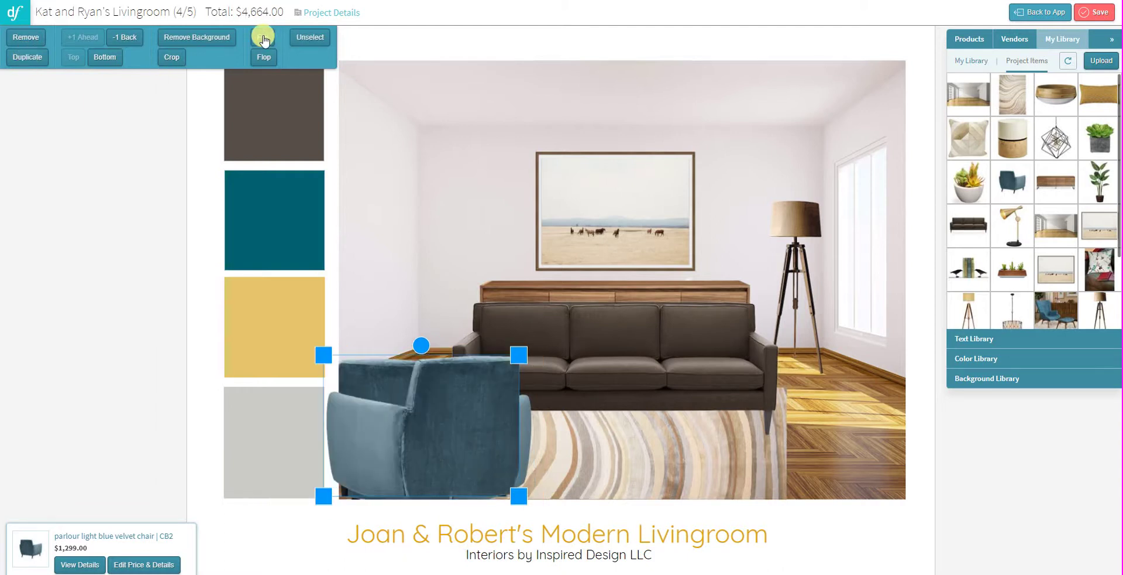
{"action": "left_click_drag", "start_coordinate": [451, 425], "coordinate": [818, 424]}
{"action": "left_click", "coordinate": [974, 450]}
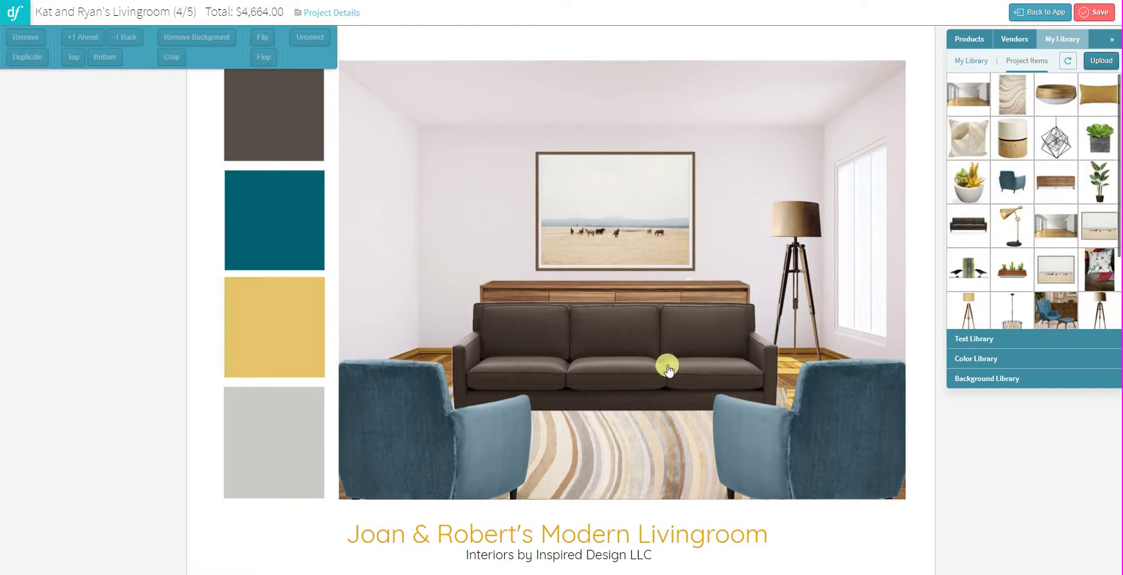
Add the timmons table from the project items, scaled down and centred in front of the sofa, and layer it behind both blue chairs
{"action": "scroll", "coordinate": [1062, 246], "scroll_direction": "down", "scroll_amount": 2}
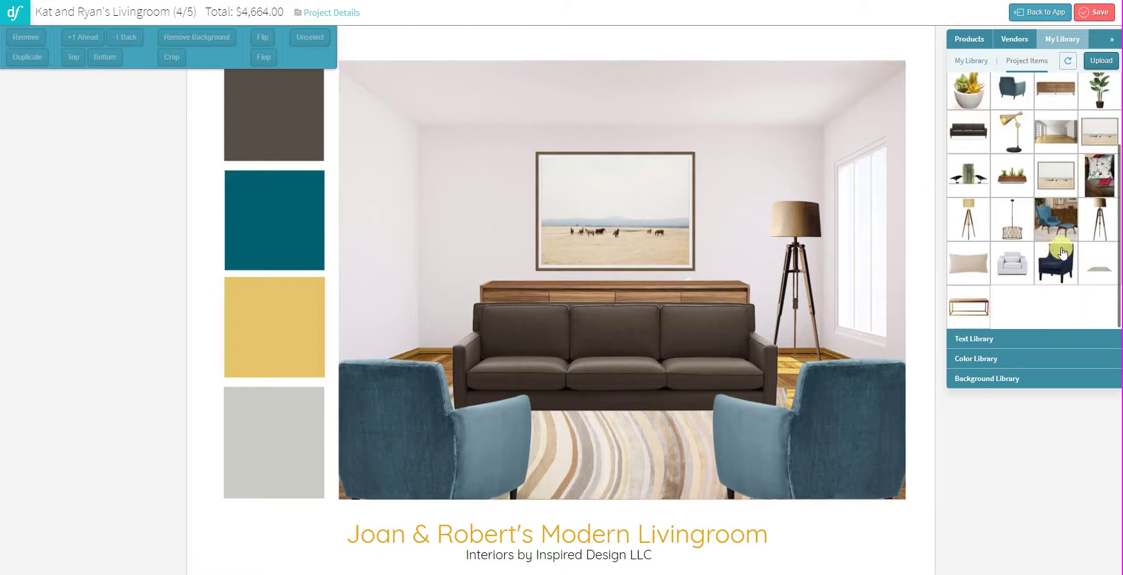
{"action": "left_click_drag", "start_coordinate": [974, 305], "coordinate": [669, 349]}
{"action": "mouse_move", "coordinate": [936, 239]}
{"action": "left_mouse_down"}
{"action": "mouse_move", "coordinate": [641, 293]}
{"action": "mouse_move", "coordinate": [664, 386]}
{"action": "mouse_move", "coordinate": [745, 381]}
{"action": "mouse_move", "coordinate": [705, 394]}
{"action": "mouse_move", "coordinate": [718, 394]}
{"action": "left_mouse_up"}
{"action": "left_click_drag", "start_coordinate": [649, 397], "coordinate": [654, 399]}
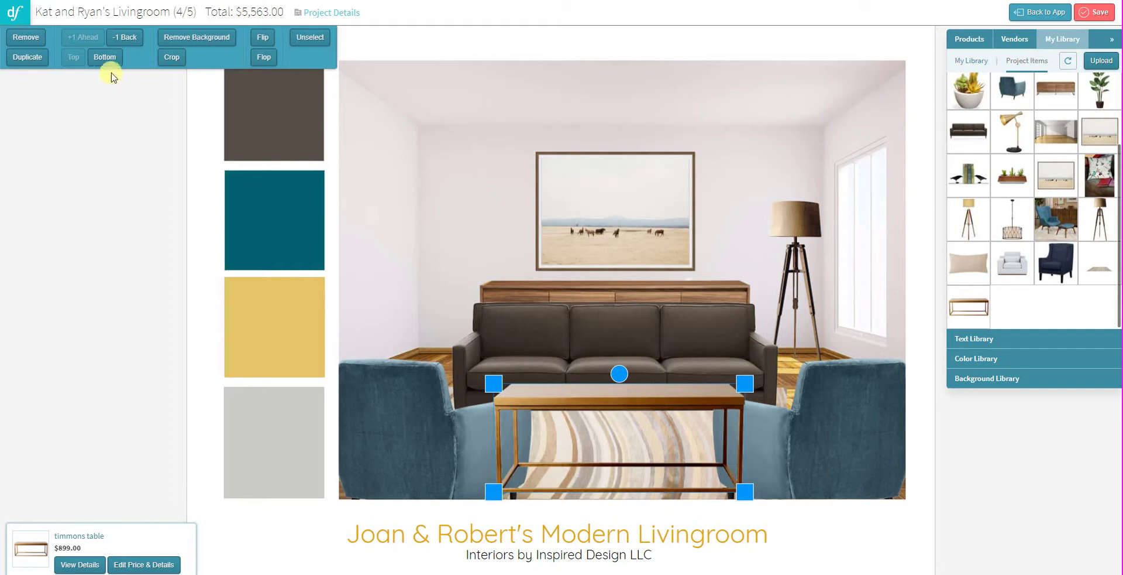
{"action": "left_click", "coordinate": [127, 38]}
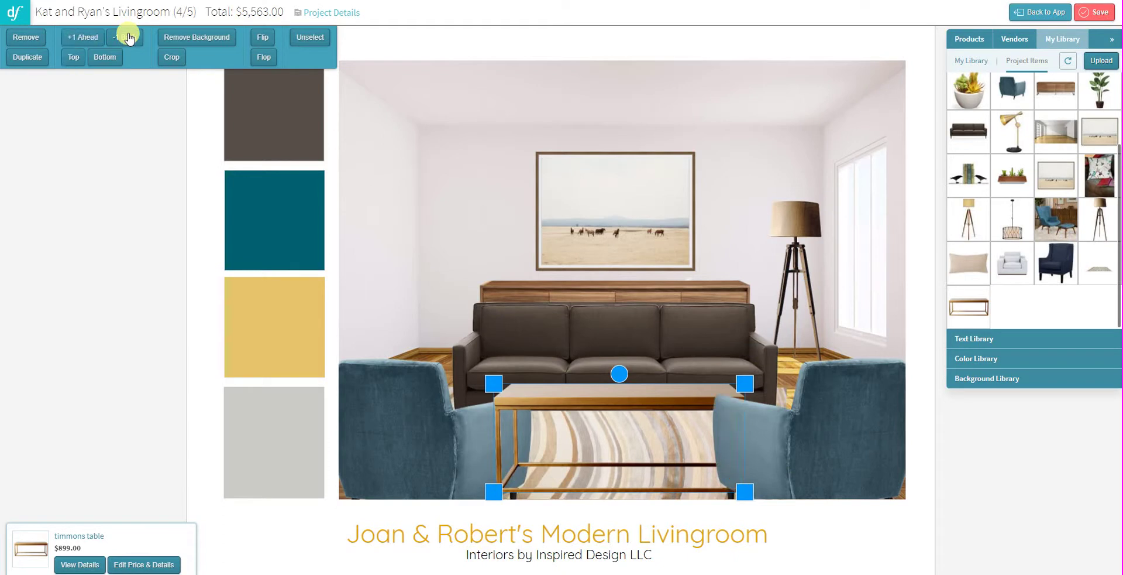
{"action": "left_click", "coordinate": [128, 37]}
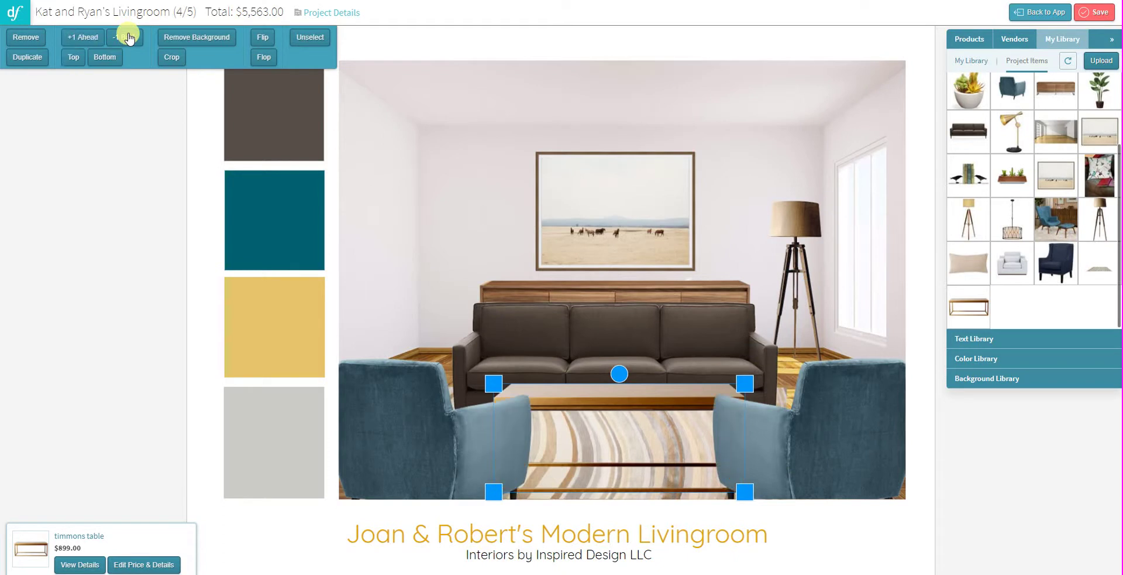
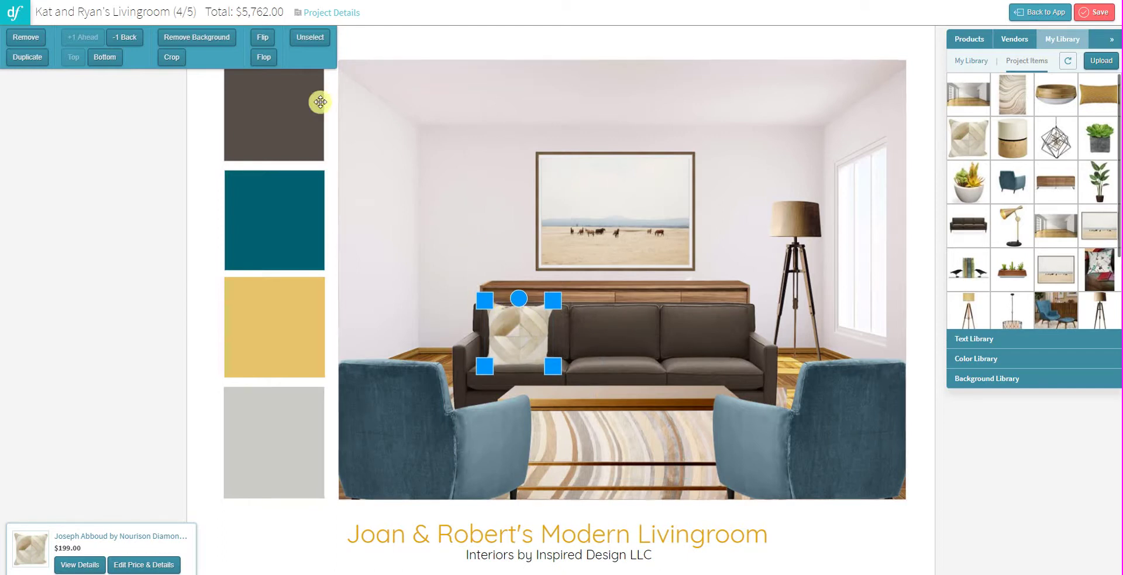
Set the patchwork pillow's background removal color range to 10 to restore its missing pale spots, and save it
{"action": "left_click", "coordinate": [199, 37]}
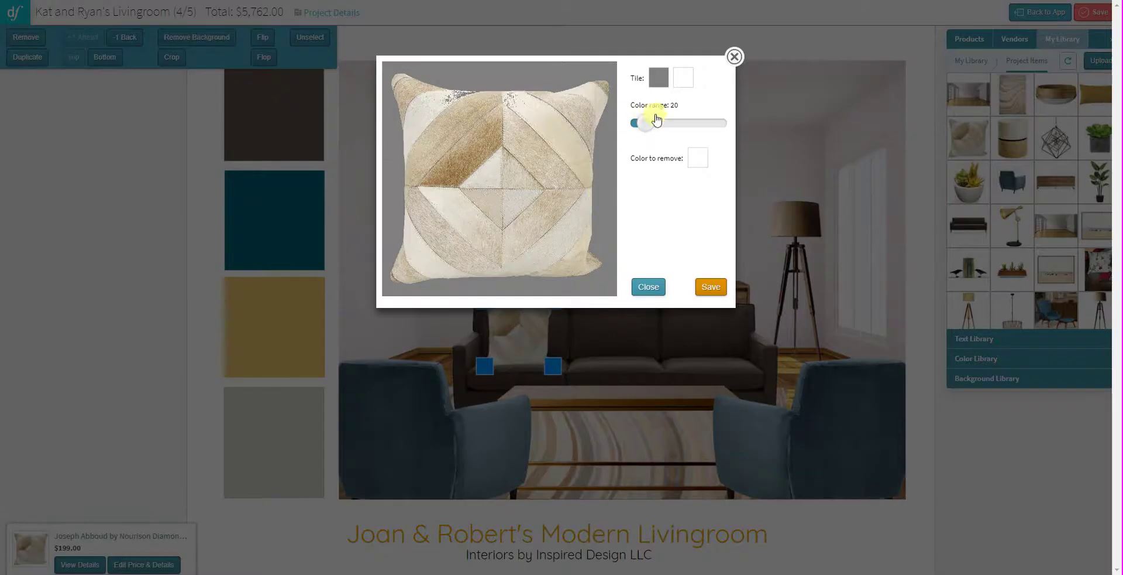
{"action": "left_click_drag", "start_coordinate": [649, 126], "coordinate": [648, 126]}
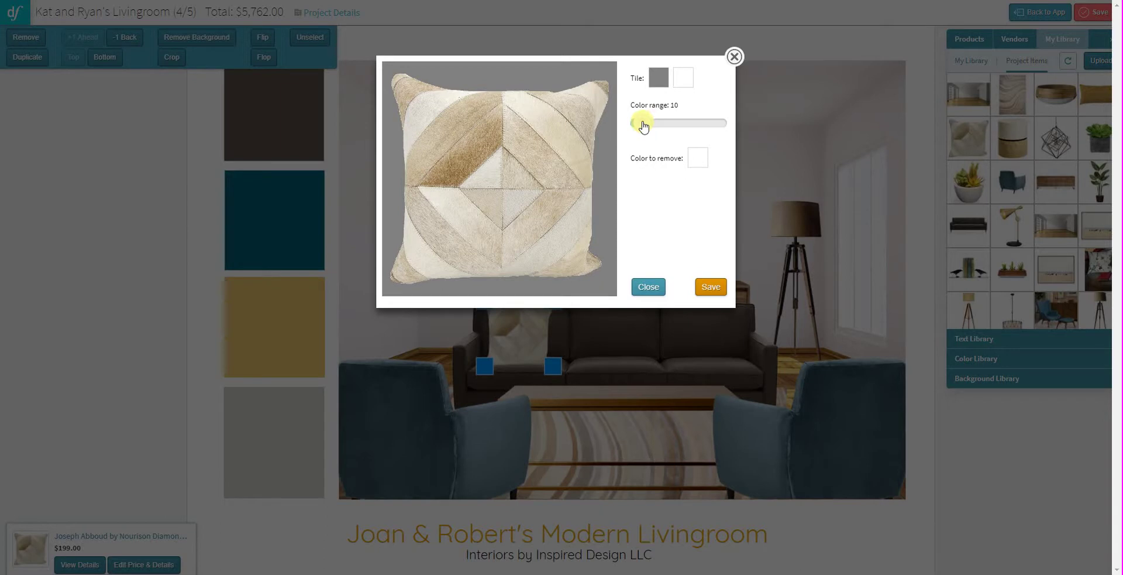
{"action": "left_click", "coordinate": [711, 286]}
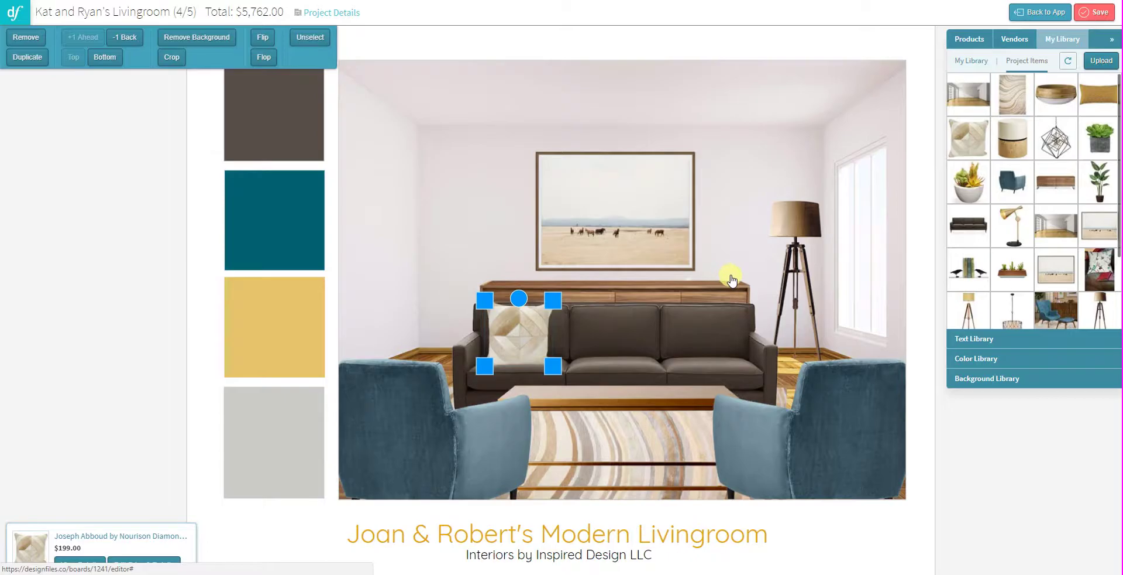
Duplicate the patchwork pillow and place the copy on the right end of the sofa
{"action": "left_click", "coordinate": [30, 58]}
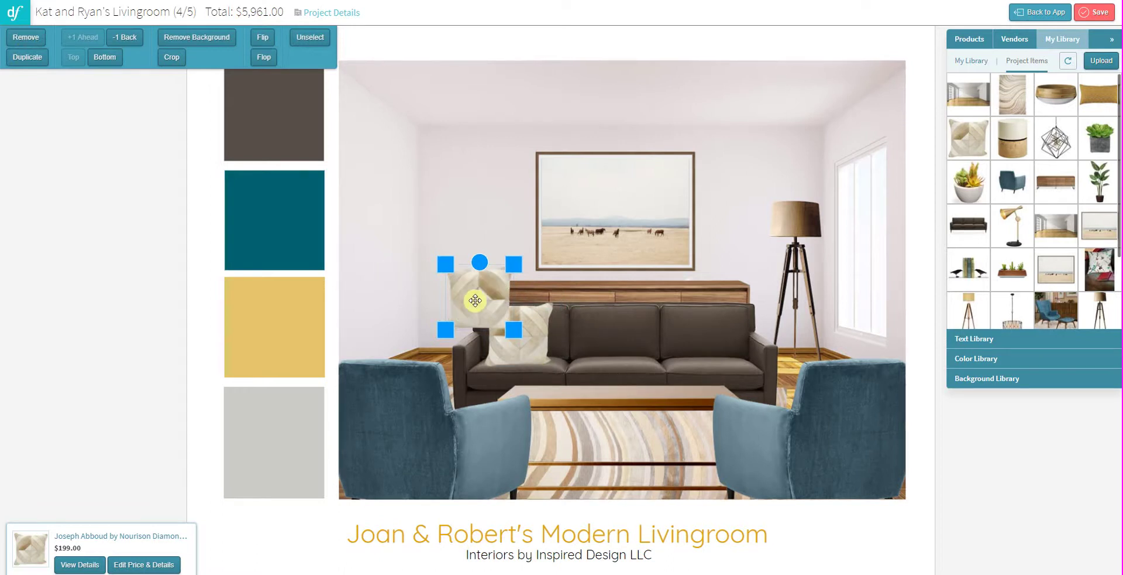
{"action": "left_click_drag", "start_coordinate": [474, 289], "coordinate": [704, 329]}
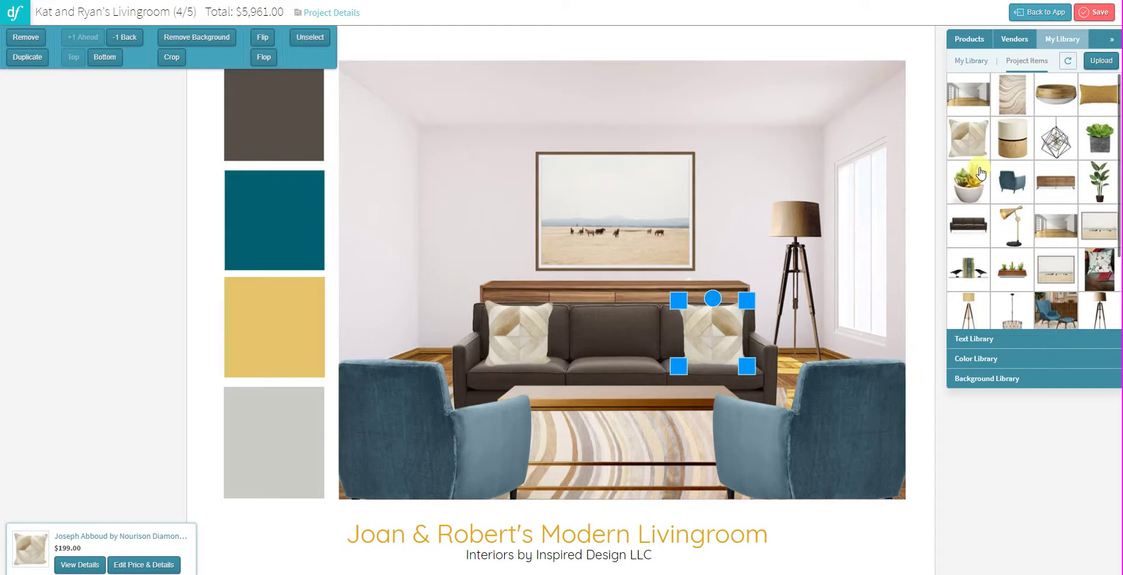
Add the Roundout Triple Pendant from the project items, scaled down and hanging from the ceiling centred in front of the artwork
{"action": "scroll", "coordinate": [1048, 146], "scroll_direction": "up", "scroll_amount": 1}
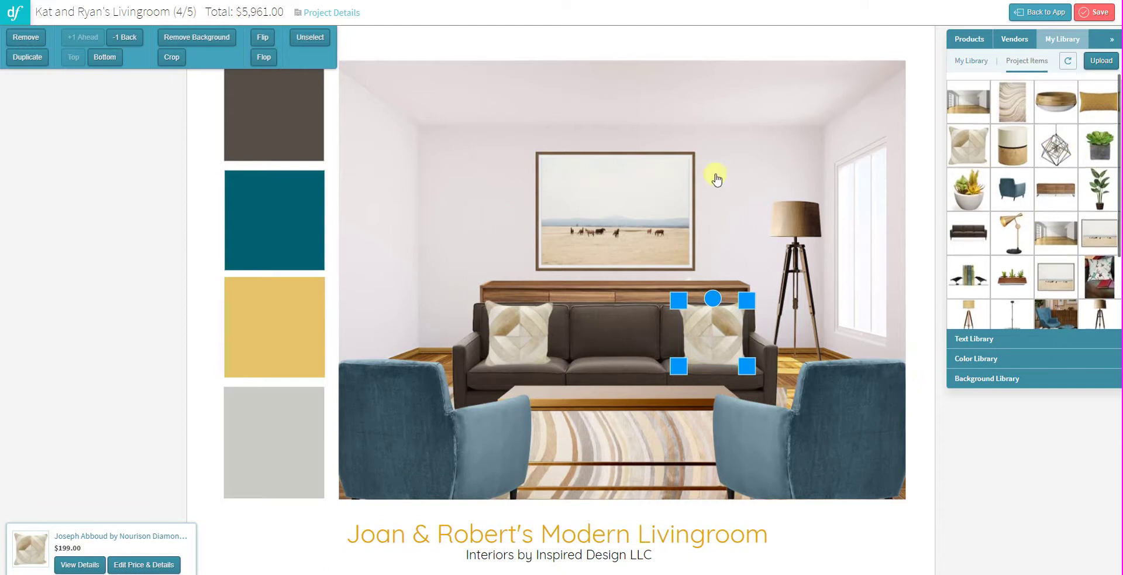
{"action": "scroll", "coordinate": [1053, 146], "scroll_direction": "down", "scroll_amount": 1}
{"action": "left_click_drag", "start_coordinate": [1056, 138], "coordinate": [635, 212]}
{"action": "left_click_drag", "start_coordinate": [759, 30], "coordinate": [674, 147]}
{"action": "left_click_drag", "start_coordinate": [639, 243], "coordinate": [620, 200]}
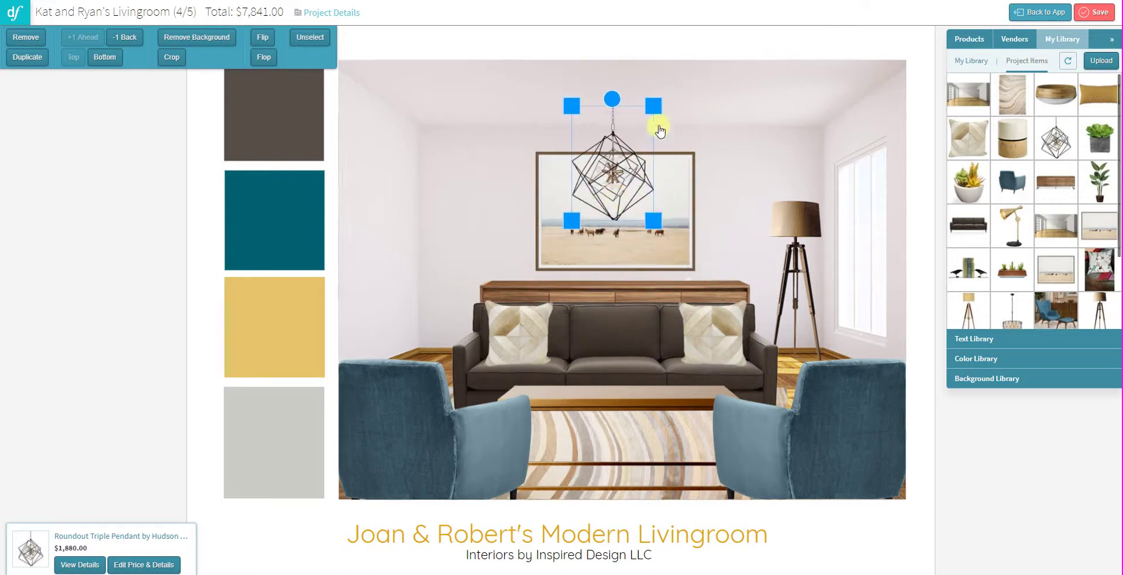
{"action": "left_click_drag", "start_coordinate": [655, 104], "coordinate": [662, 95]}
{"action": "left_click_drag", "start_coordinate": [609, 174], "coordinate": [610, 175]}
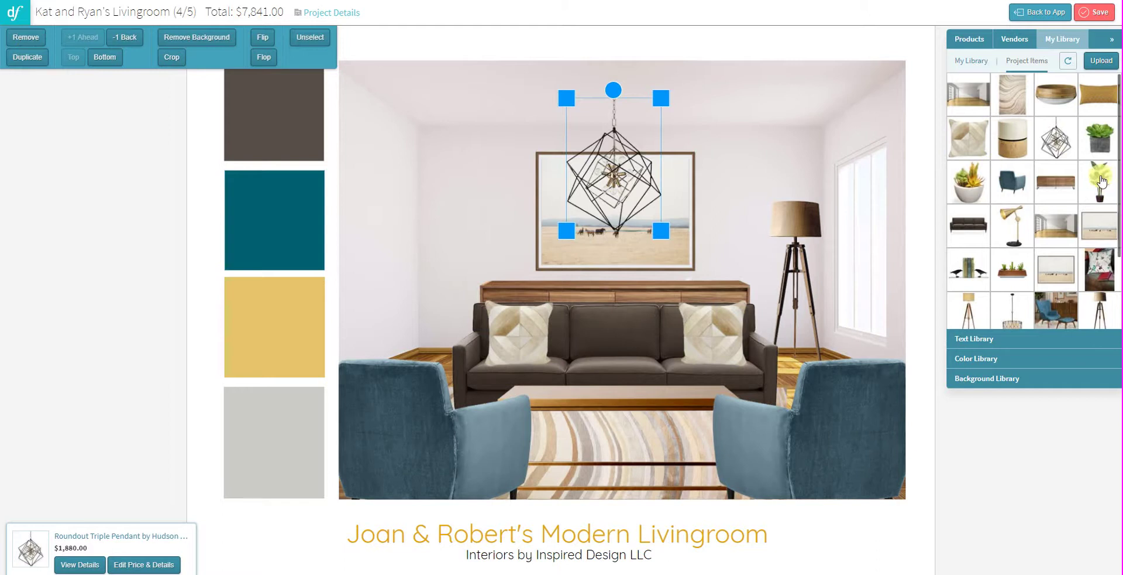
Add the tall potted plant from the project items, scaled down to stand on the floor beside the sofa's left arm
{"action": "left_click_drag", "start_coordinate": [1102, 181], "coordinate": [486, 288]}
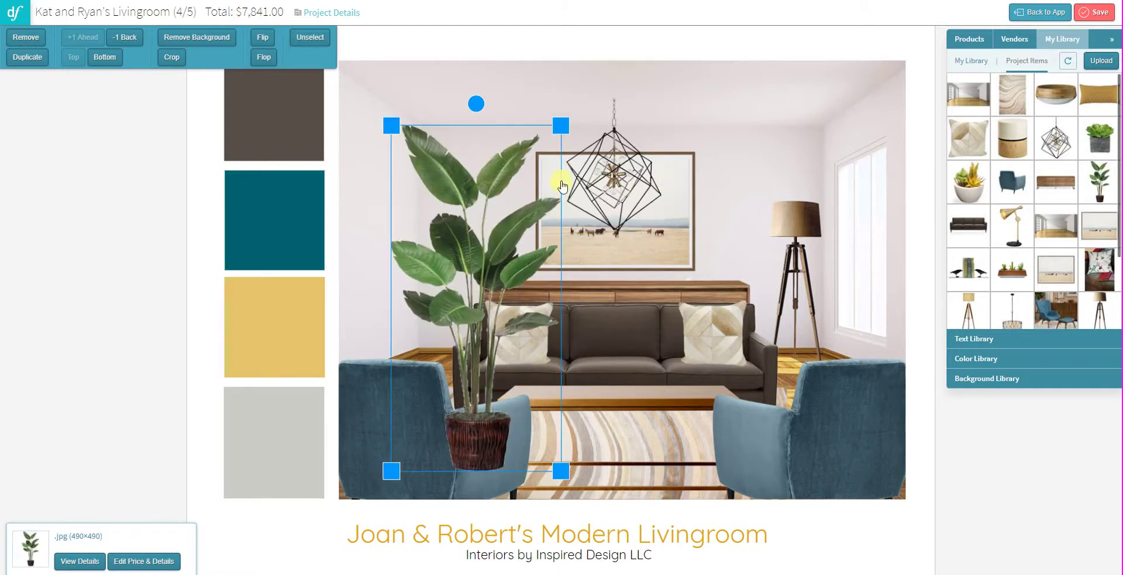
{"action": "left_click_drag", "start_coordinate": [560, 125], "coordinate": [521, 206]}
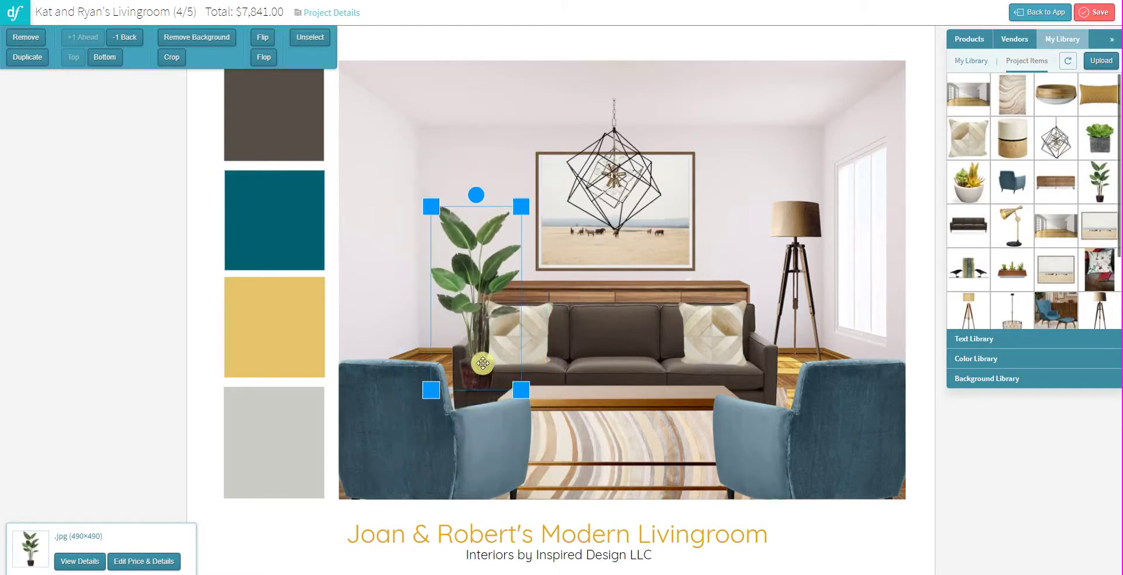
{"action": "left_click_drag", "start_coordinate": [483, 368], "coordinate": [440, 363]}
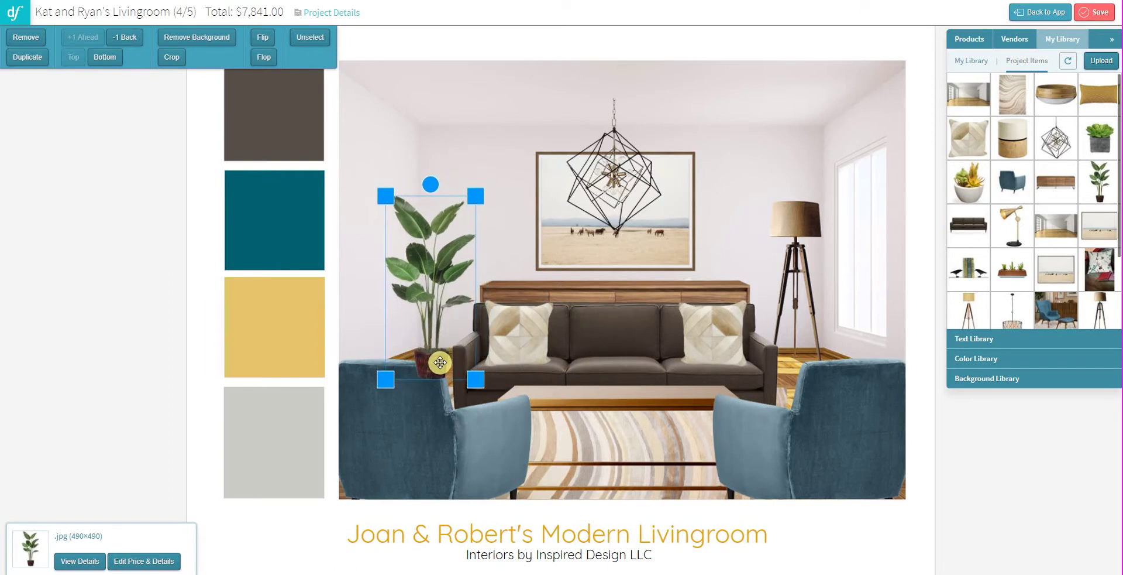
{"action": "left_click_drag", "start_coordinate": [475, 196], "coordinate": [474, 202]}
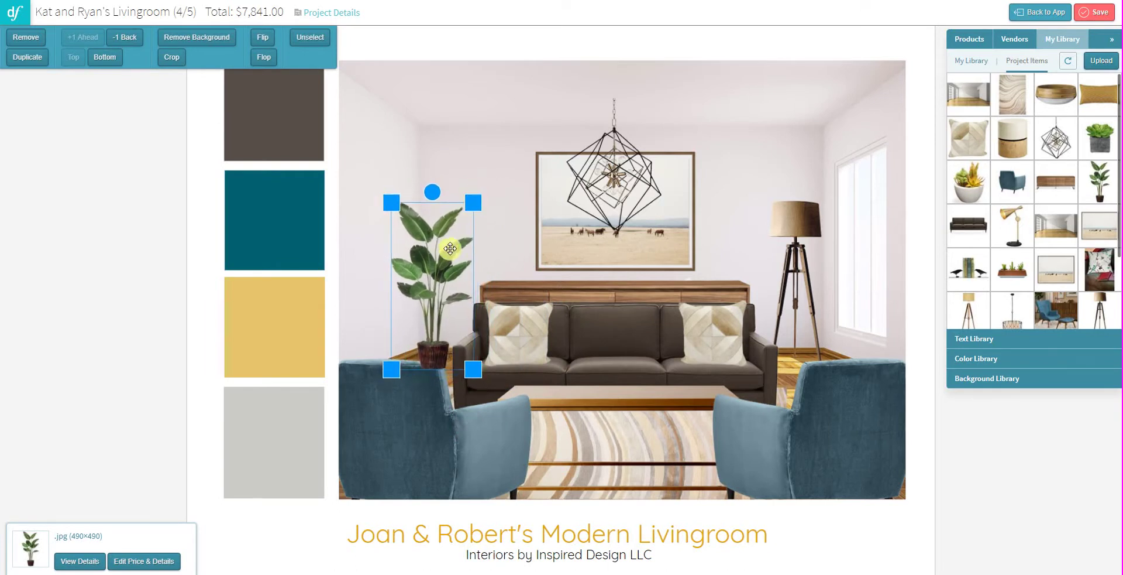
{"action": "left_click_drag", "start_coordinate": [449, 249], "coordinate": [452, 255]}
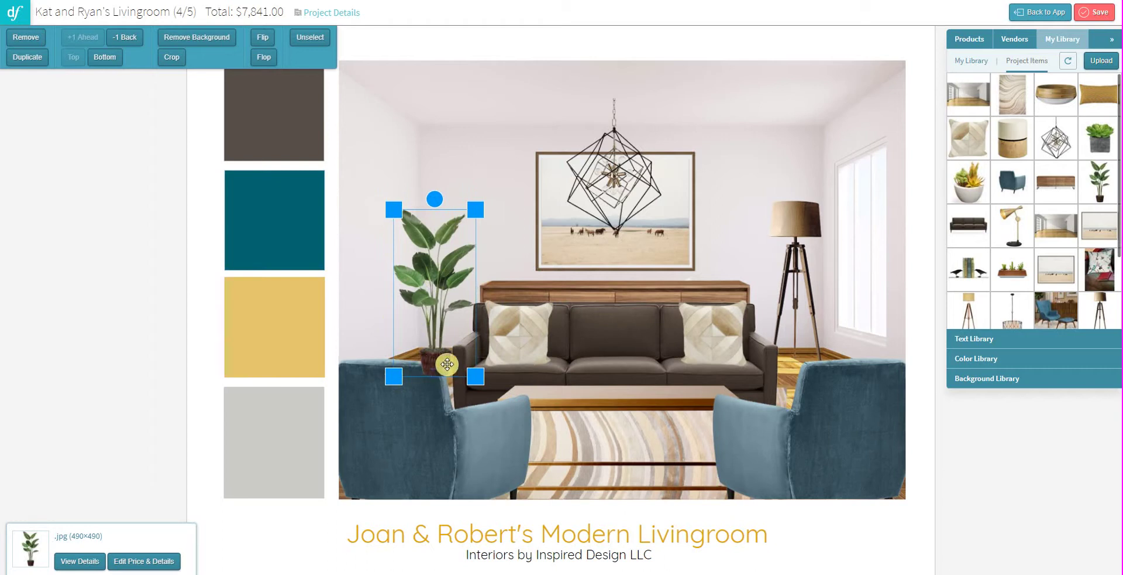
Layer the tall plant just above the room image so its pot sits behind the left blue chair, and fine-tune its position
{"action": "left_click", "coordinate": [117, 40]}
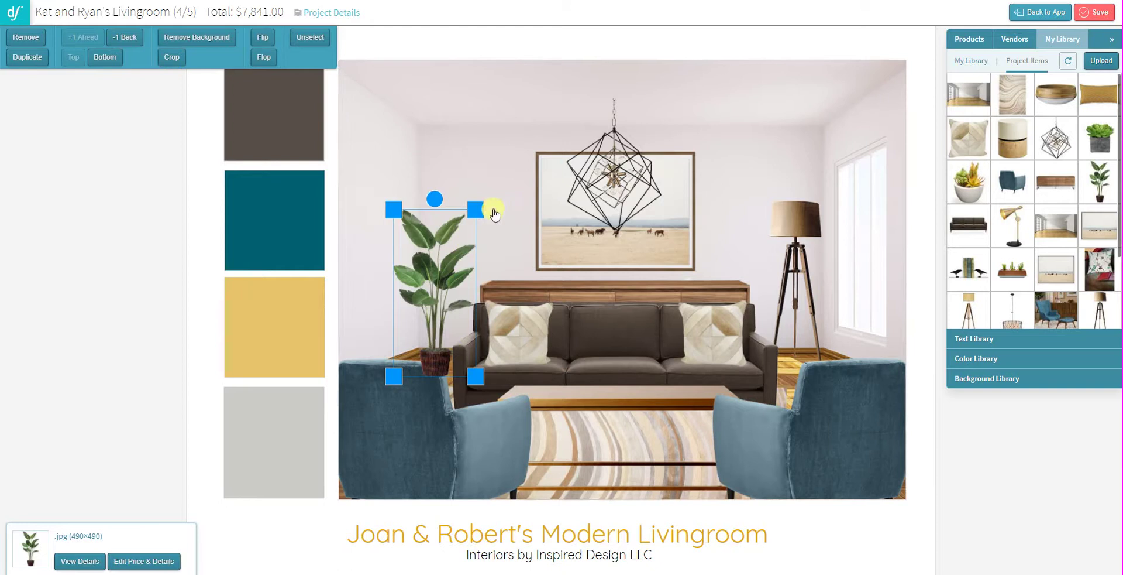
{"action": "left_click_drag", "start_coordinate": [434, 359], "coordinate": [433, 360]}
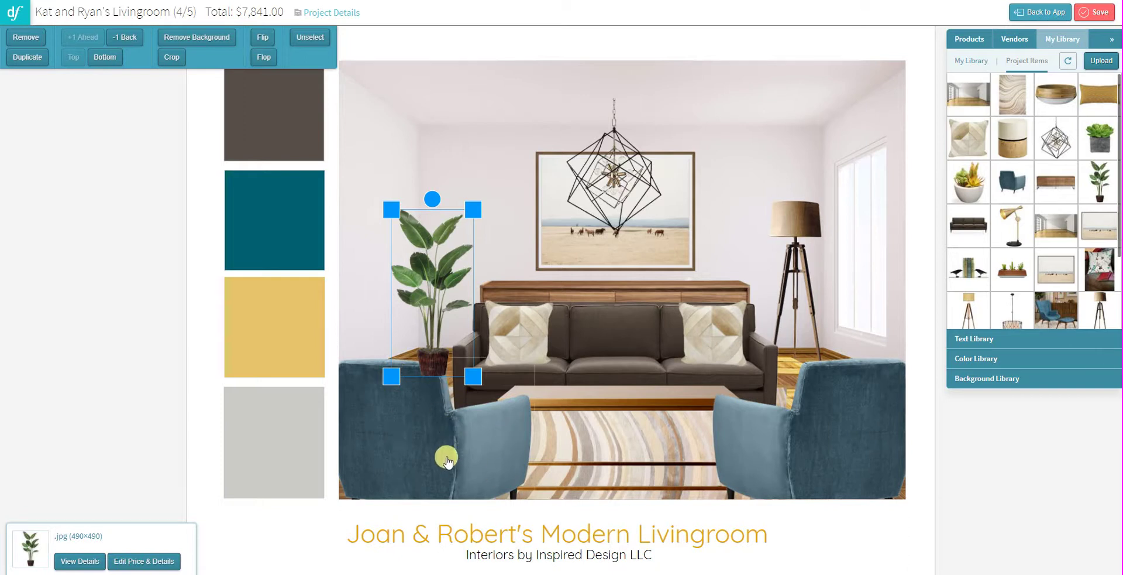
{"action": "left_click", "coordinate": [104, 58]}
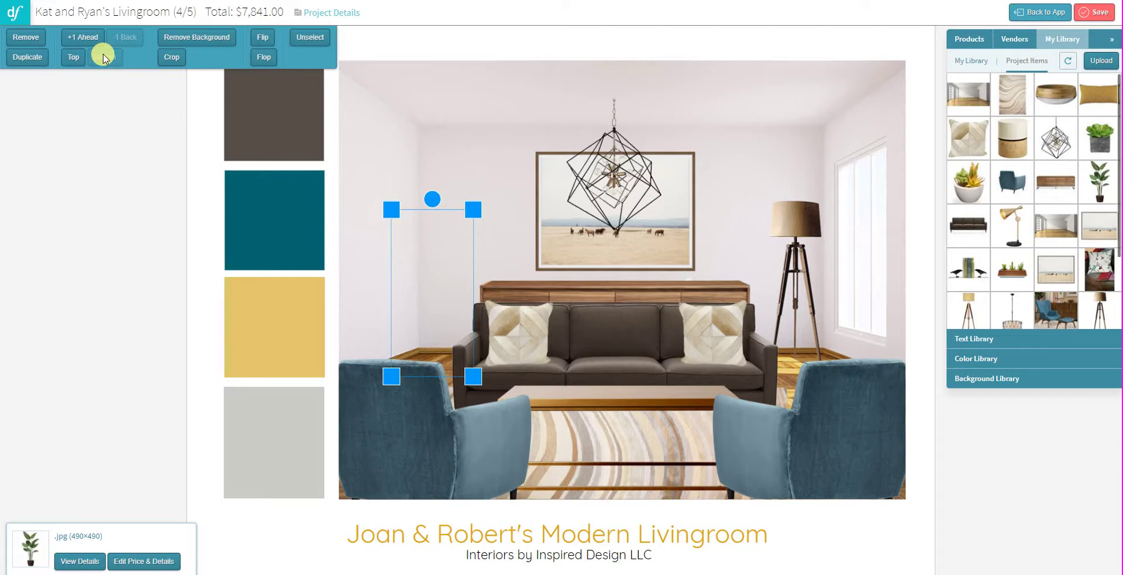
{"action": "left_click", "coordinate": [74, 39]}
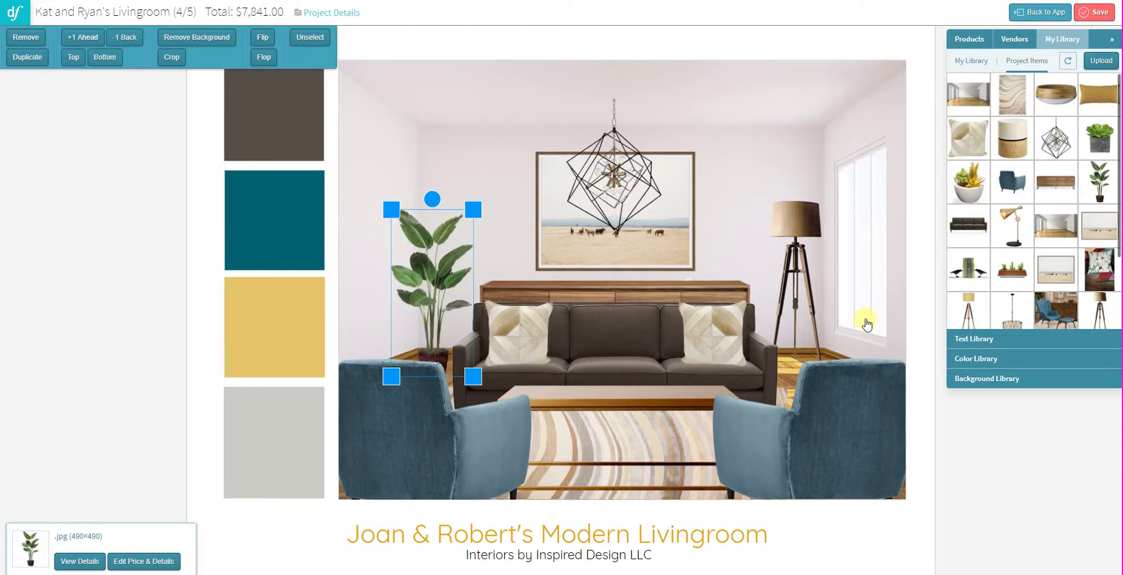
{"action": "left_click_drag", "start_coordinate": [436, 351], "coordinate": [437, 349]}
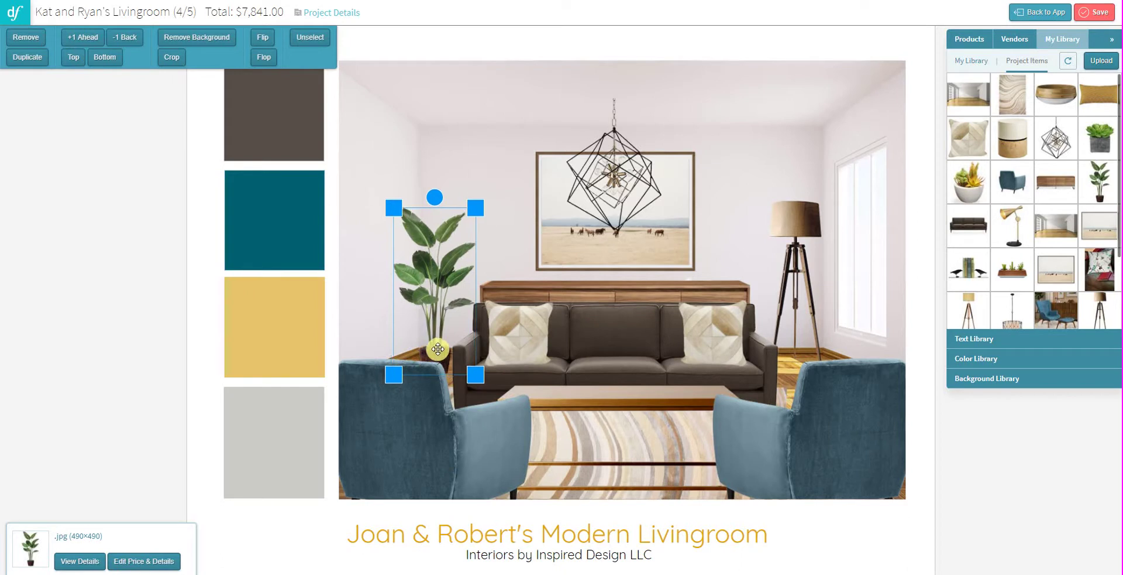
Add the Beat Table Lamp from the project items, scaled down to stand on the left end of the sideboard
{"action": "left_click", "coordinate": [1026, 221]}
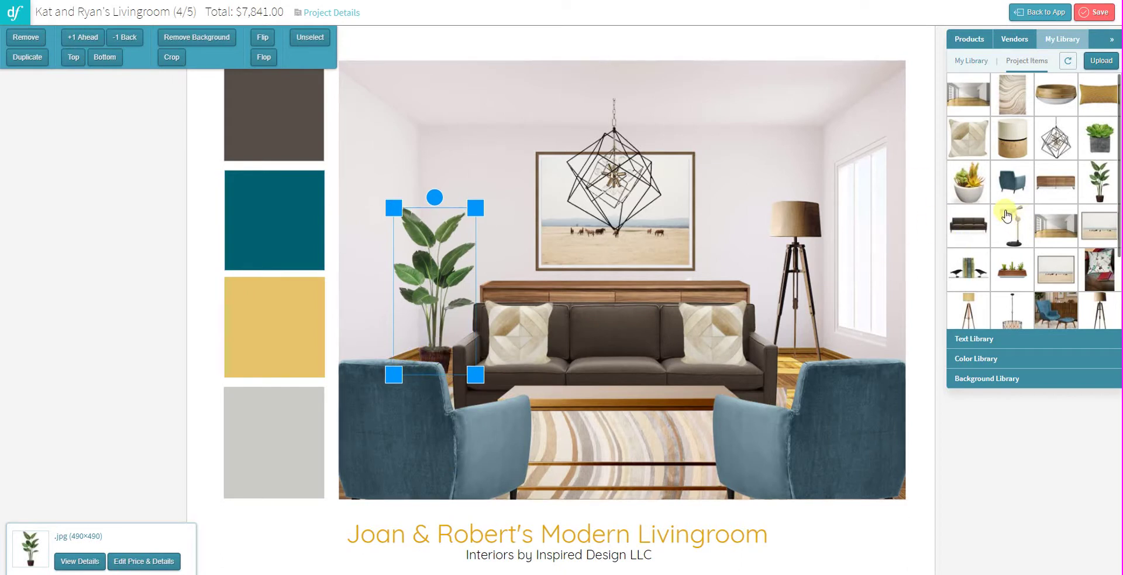
{"action": "left_click", "coordinate": [265, 40]}
{"action": "left_click_drag", "start_coordinate": [714, 97], "coordinate": [521, 235]}
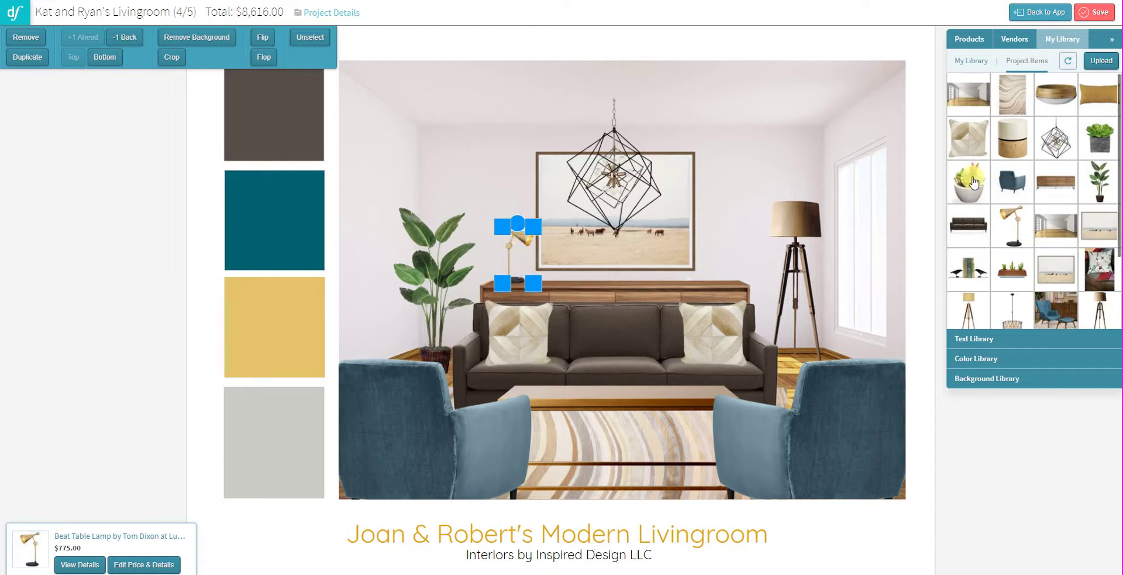
Add the Faux Desk Top Succulent Plant, scaled down and set on the sideboard beside the table lamp, and deselect it
{"action": "left_click_drag", "start_coordinate": [974, 183], "coordinate": [770, 178]}
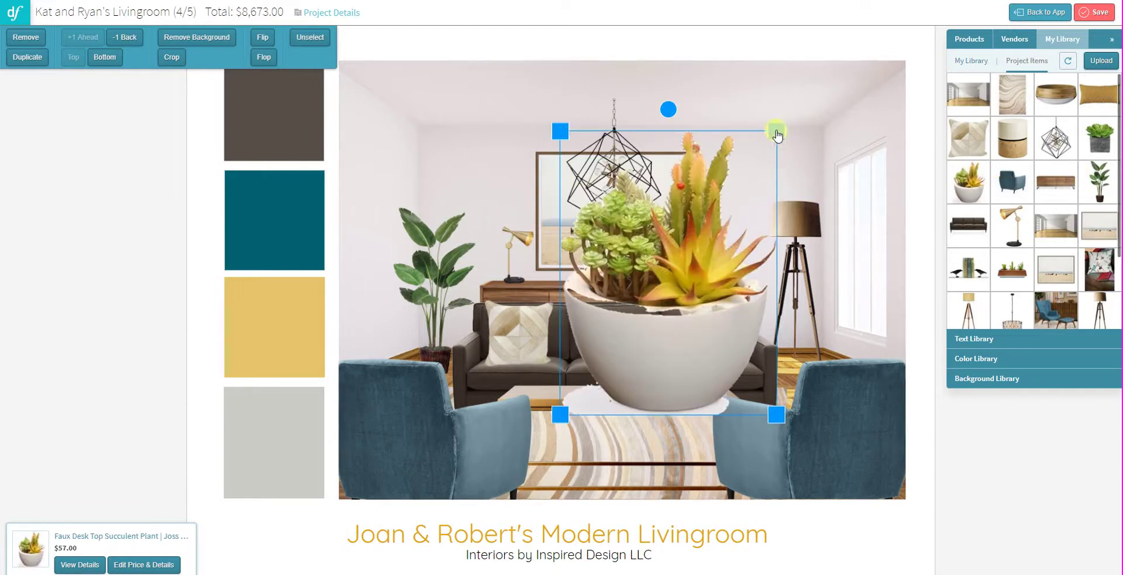
{"action": "left_click_drag", "start_coordinate": [777, 134], "coordinate": [531, 266]}
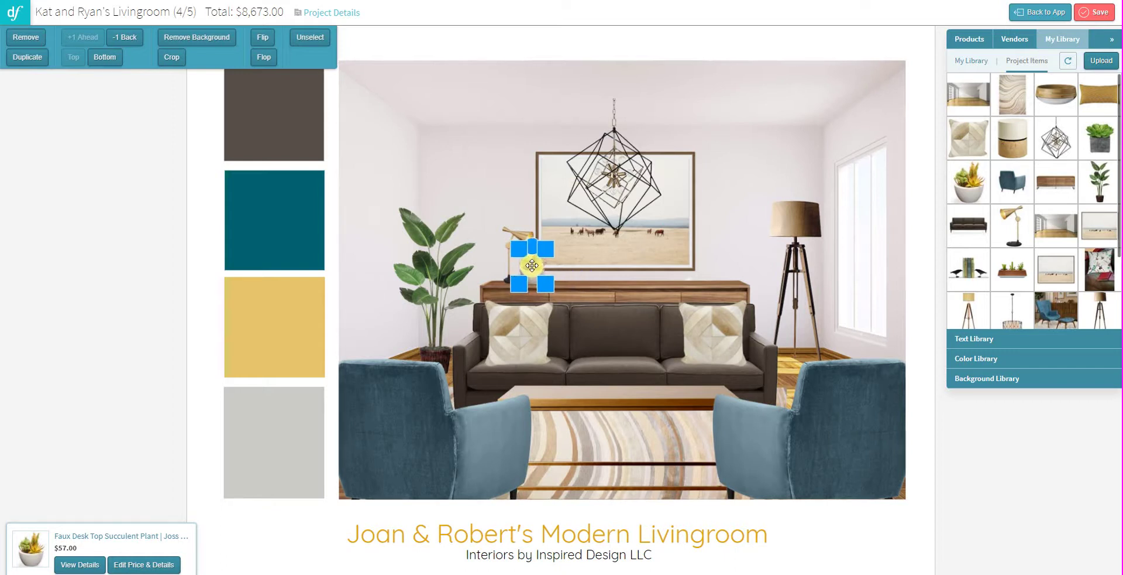
{"action": "left_click", "coordinate": [927, 257]}
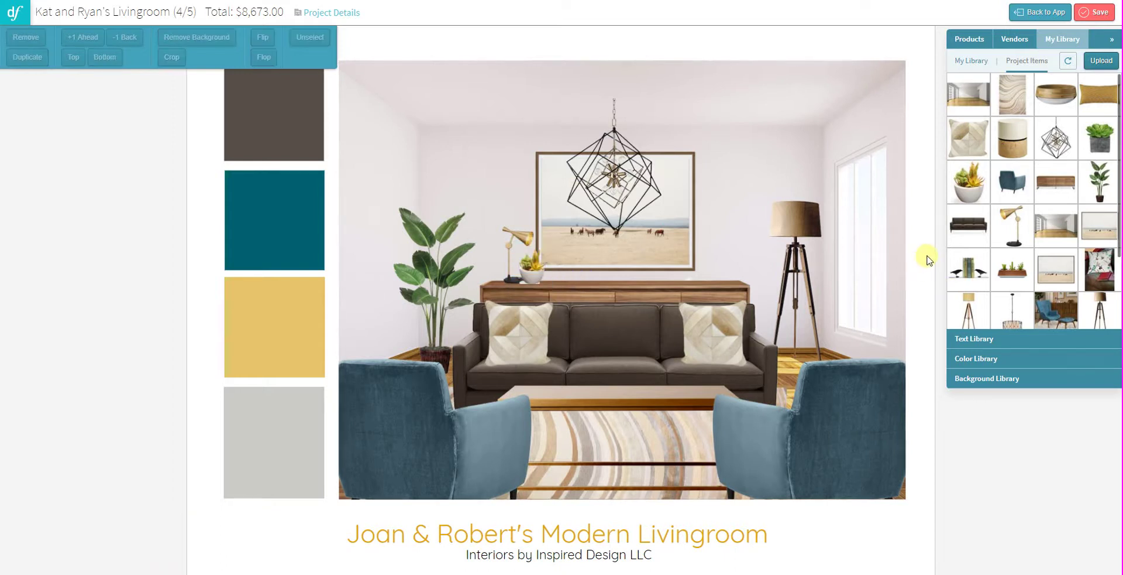
Add the Artificial Echeveria Plant from the project items, scaled down and placed on the coffee table just right of its centre
{"action": "left_click_drag", "start_coordinate": [1100, 136], "coordinate": [615, 375]}
{"action": "left_click_drag", "start_coordinate": [730, 269], "coordinate": [647, 355]}
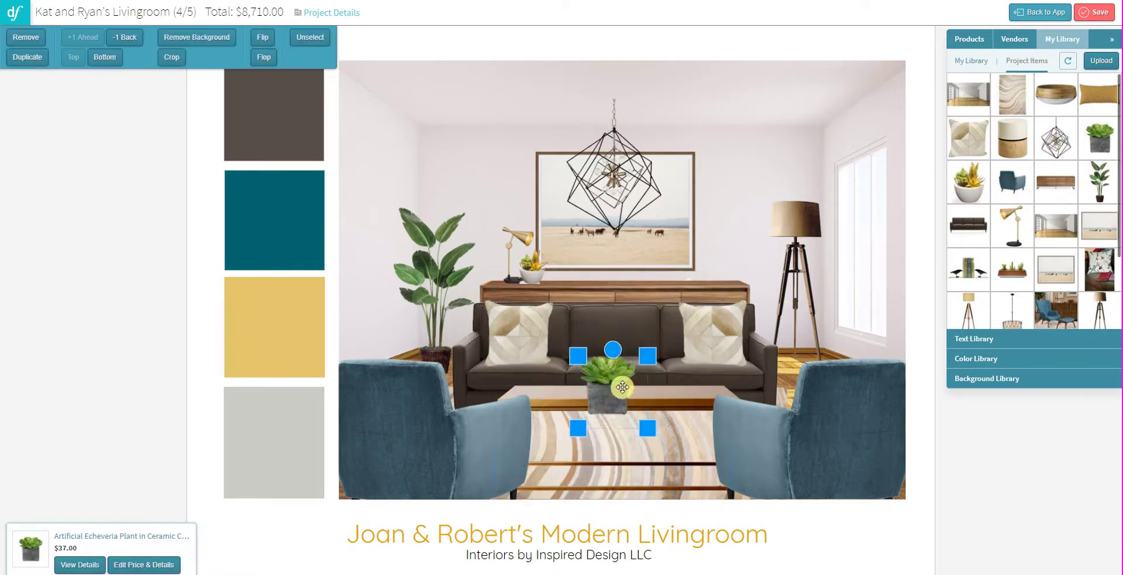
{"action": "scroll", "coordinate": [623, 387], "scroll_direction": "down", "scroll_amount": 5}
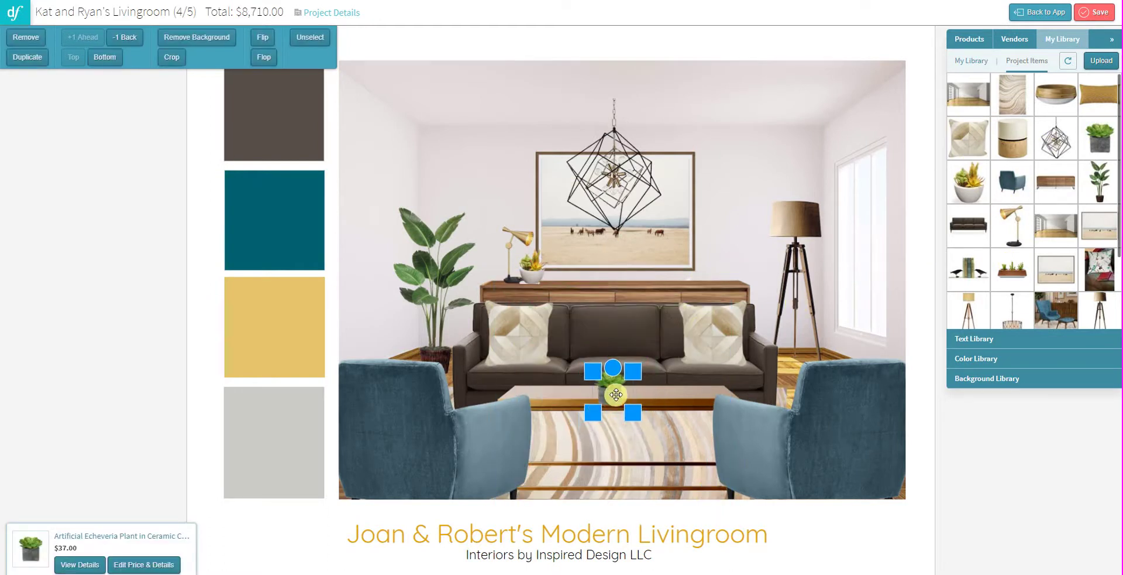
{"action": "left_click_drag", "start_coordinate": [617, 395], "coordinate": [653, 388]}
{"action": "scroll", "coordinate": [644, 372], "scroll_direction": "down", "scroll_amount": 2}
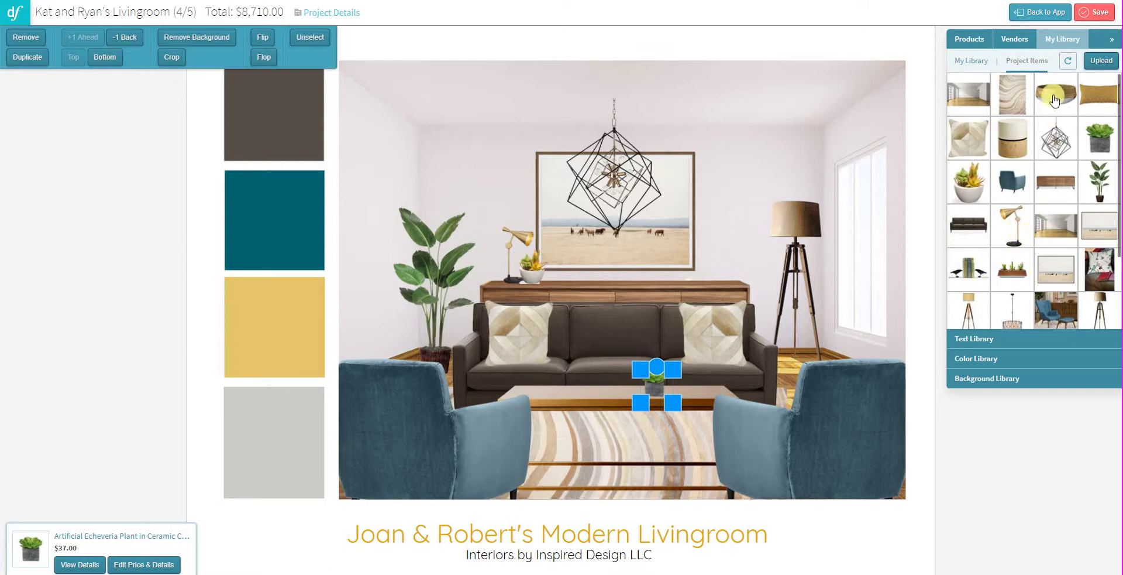
Add the Kontra Fruit/Salad Bowl, scaled down and placed on the coffee table beside the echeveria plant
{"action": "left_click_drag", "start_coordinate": [1053, 97], "coordinate": [644, 374]}
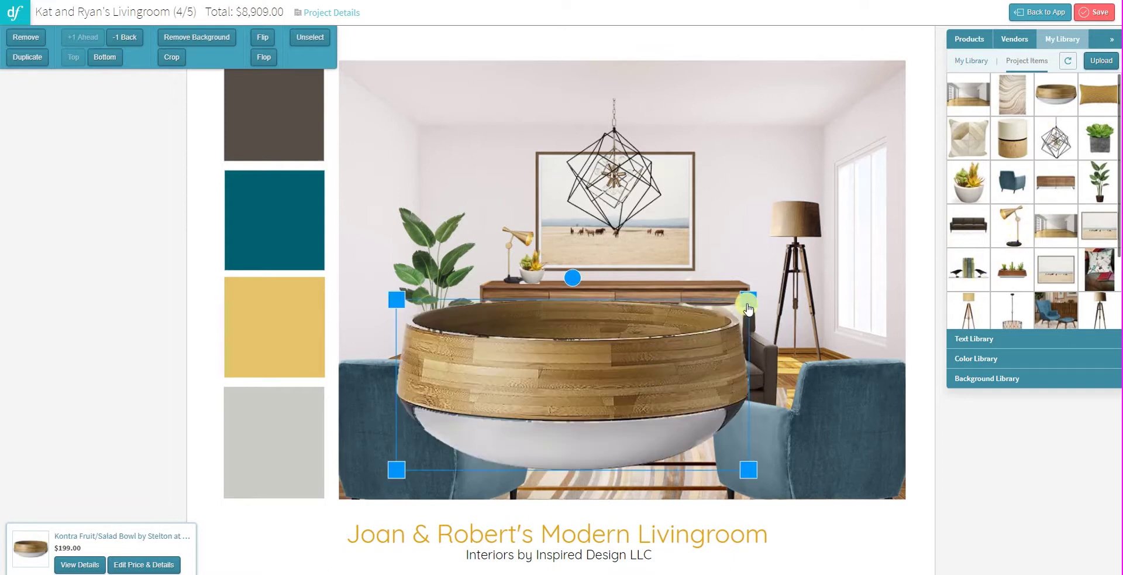
{"action": "left_click_drag", "start_coordinate": [749, 300], "coordinate": [640, 378]}
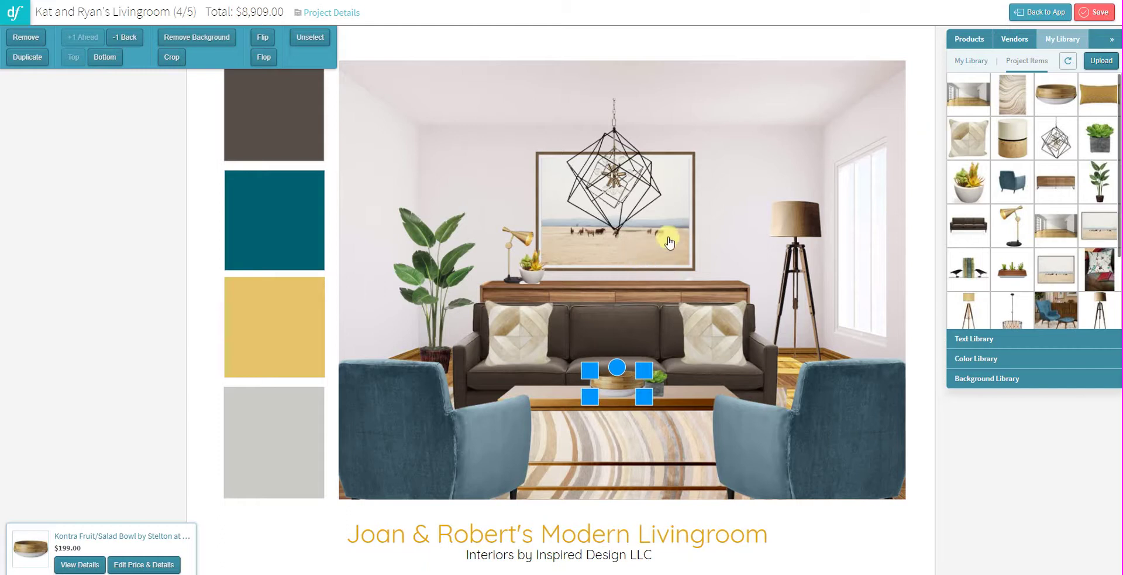
Add the mustard Modern Pyramid Pillow before the left patchwork pillow and the beige pillow before the right one, both scaled to fit the sofa
{"action": "left_click_drag", "start_coordinate": [827, 178], "coordinate": [516, 347]}
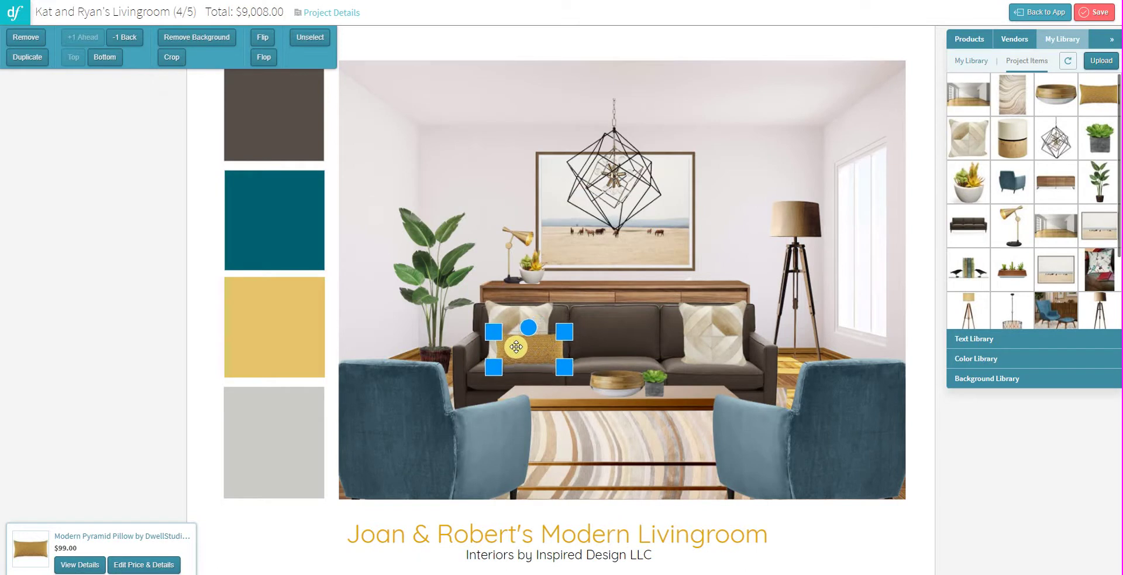
{"action": "scroll", "coordinate": [1060, 262], "scroll_direction": "down", "scroll_amount": 3}
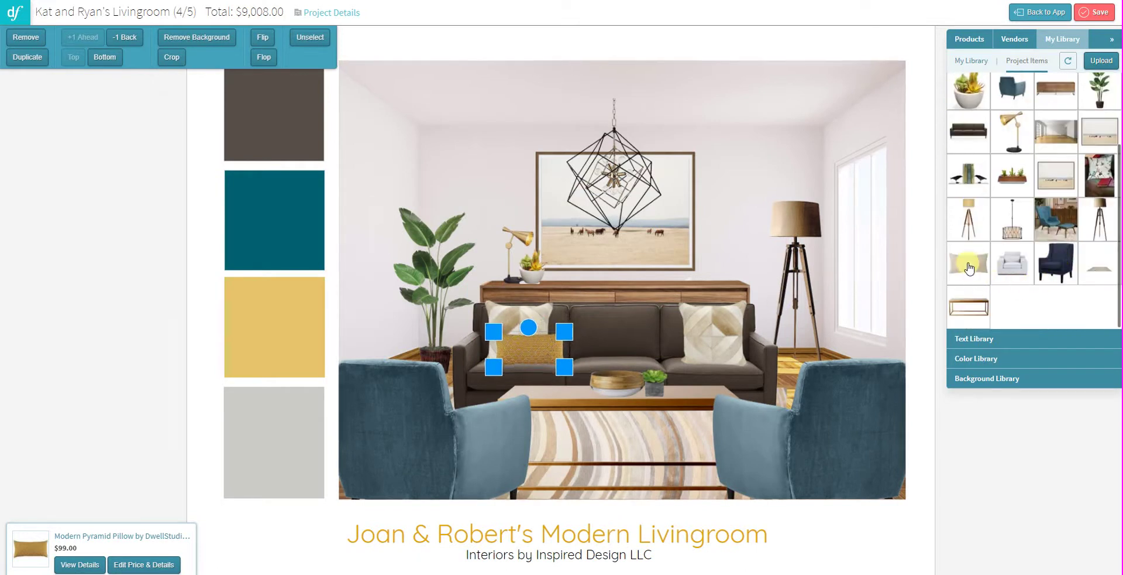
{"action": "left_click_drag", "start_coordinate": [969, 262], "coordinate": [702, 310]}
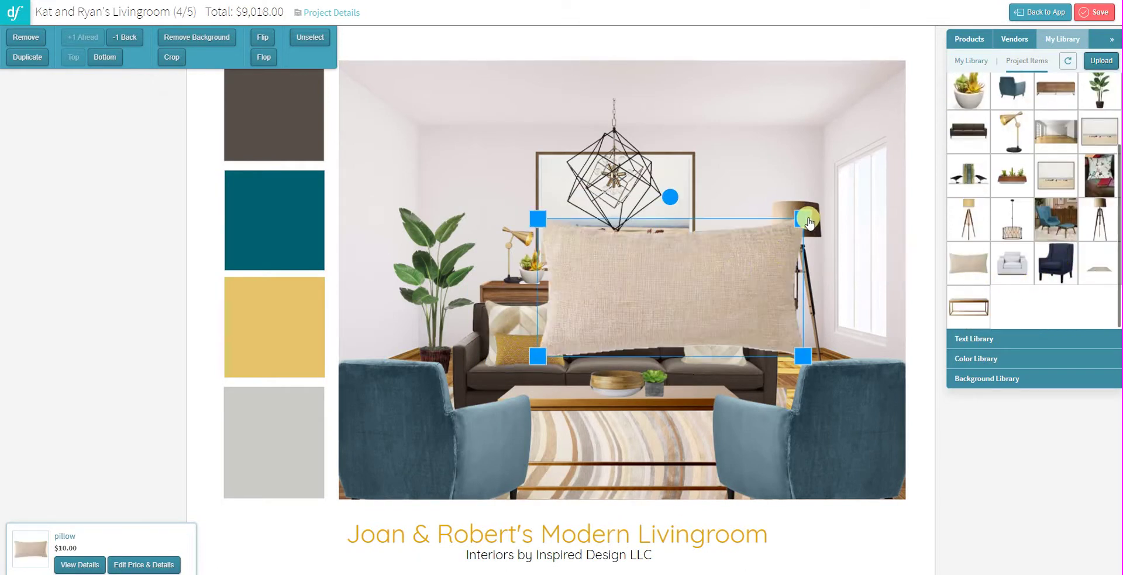
{"action": "left_click_drag", "start_coordinate": [804, 223], "coordinate": [696, 343]}
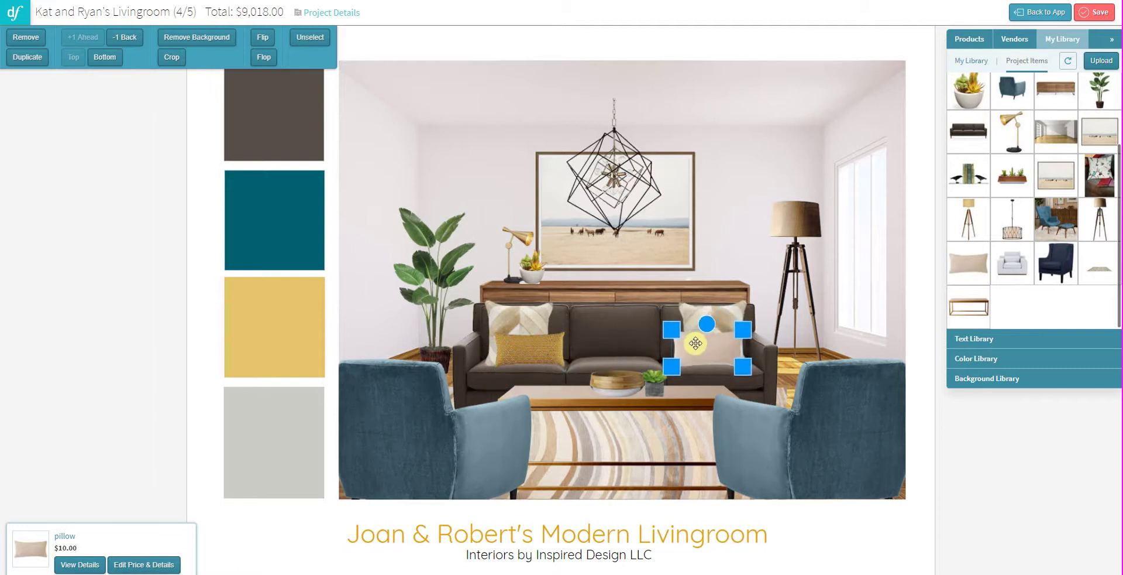
{"action": "left_click", "coordinate": [932, 408]}
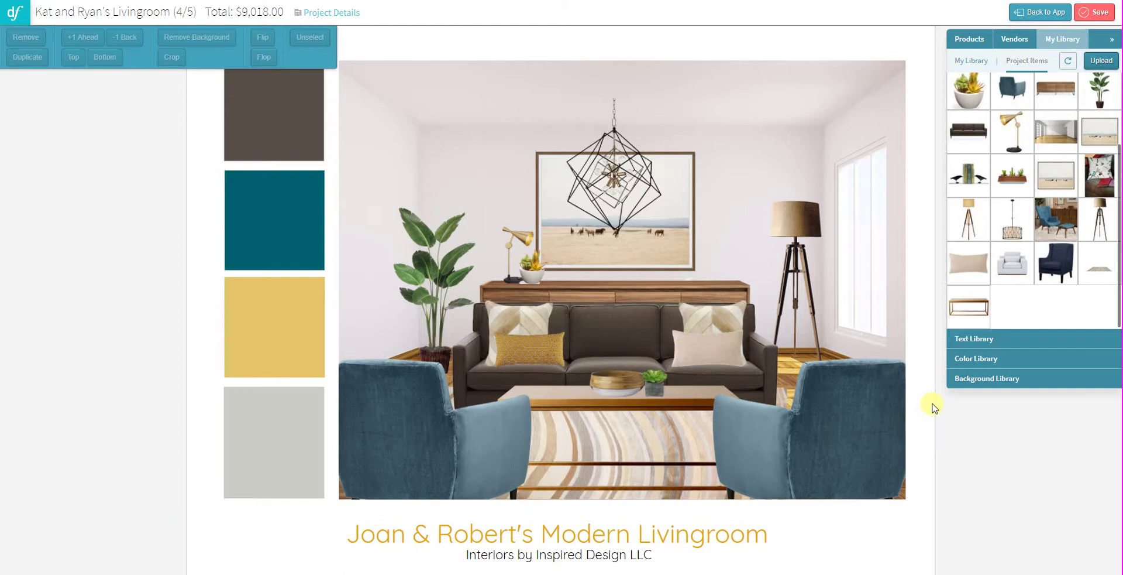